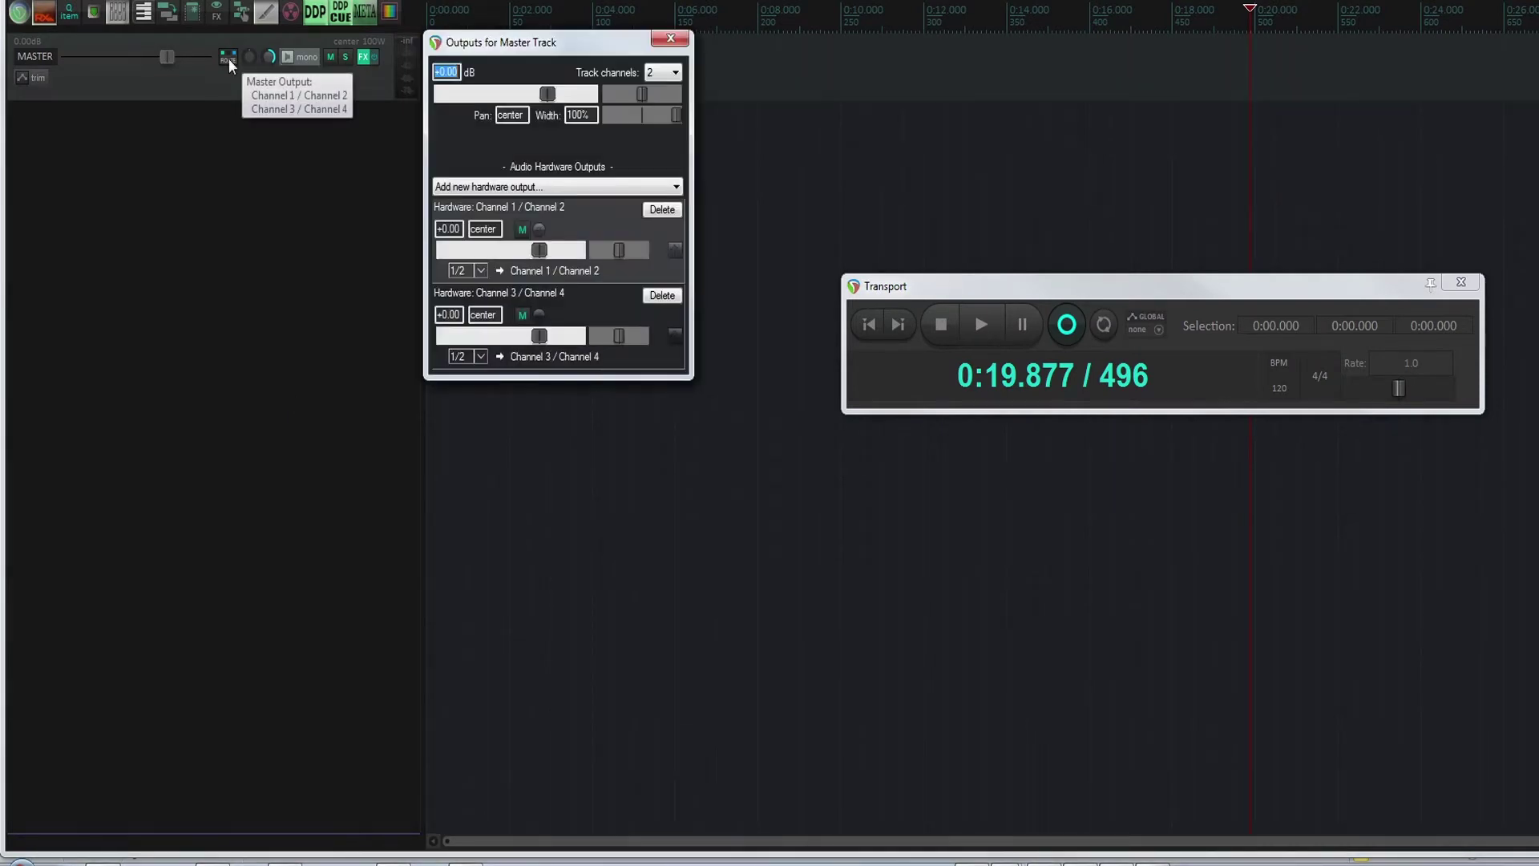
- Add ReaRoute 1 / ReaRoute 2 as a third hardware output on REAPER's master track
left_click(774, 216)
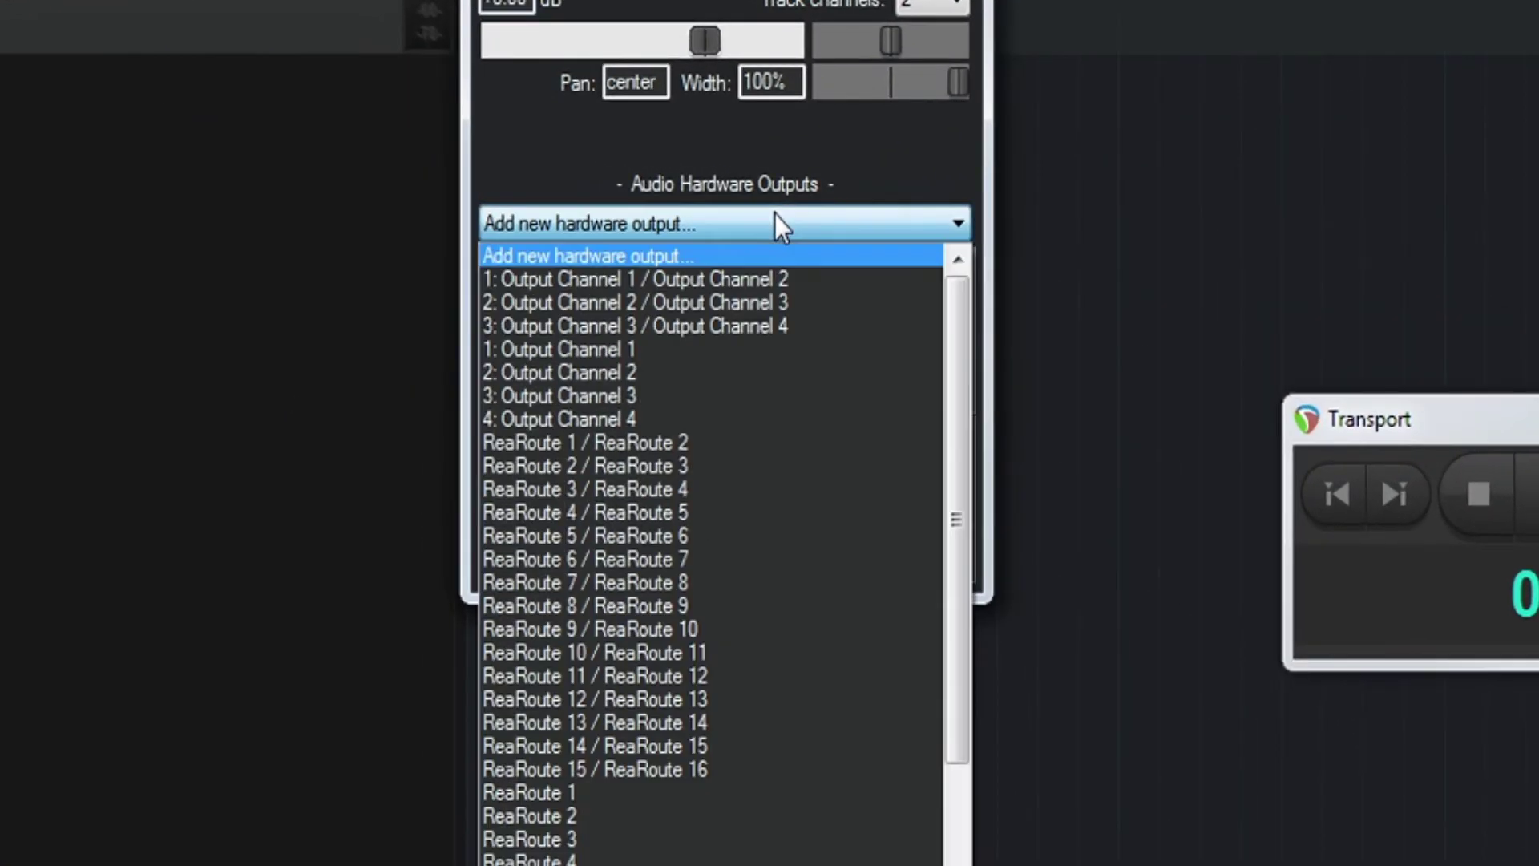
left_click(731, 439)
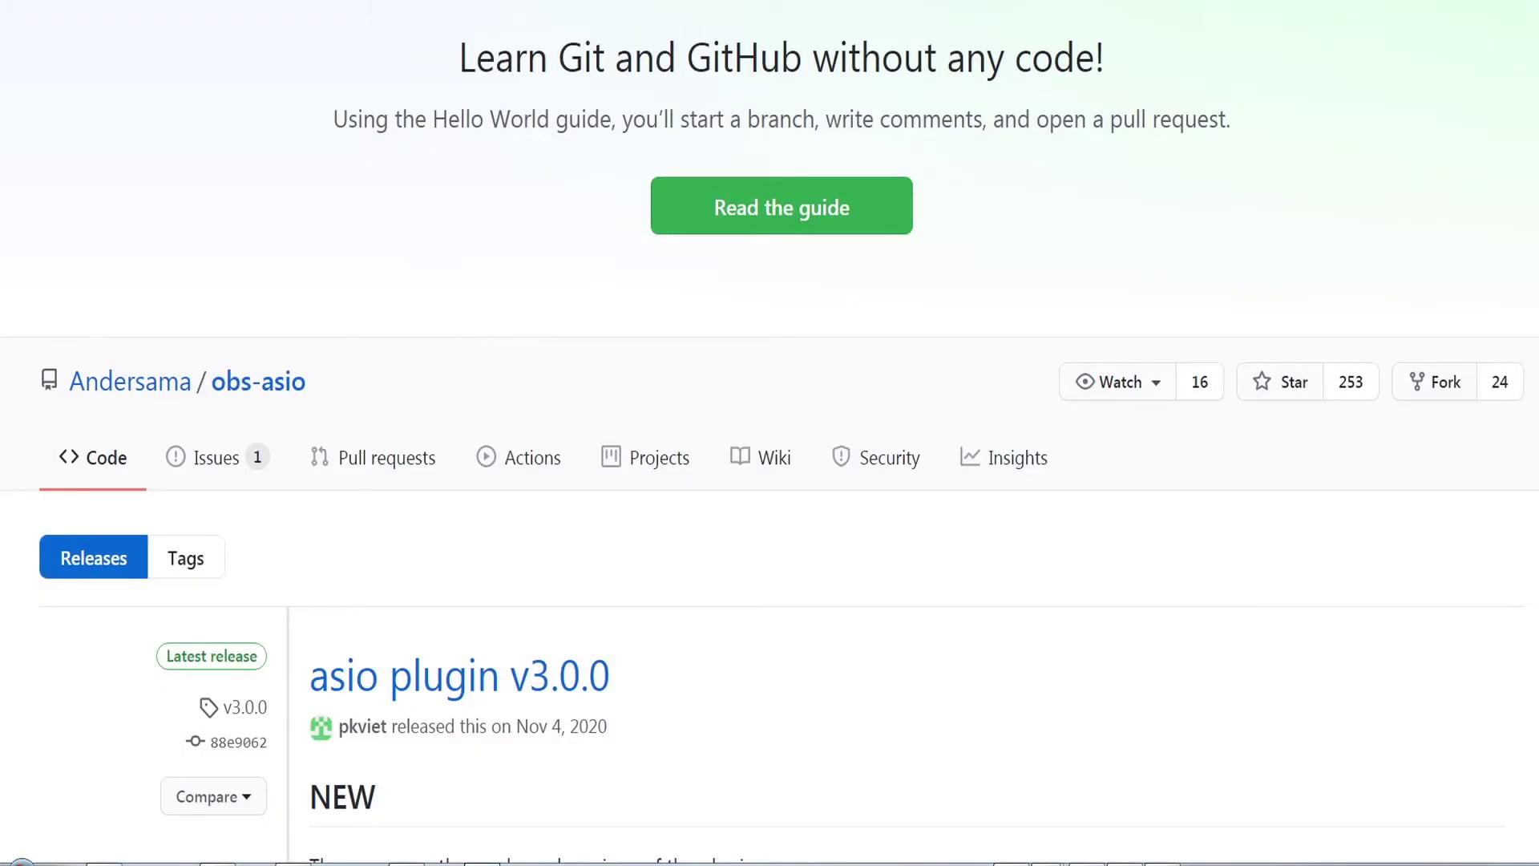
scroll(769, 434, "down", 2)
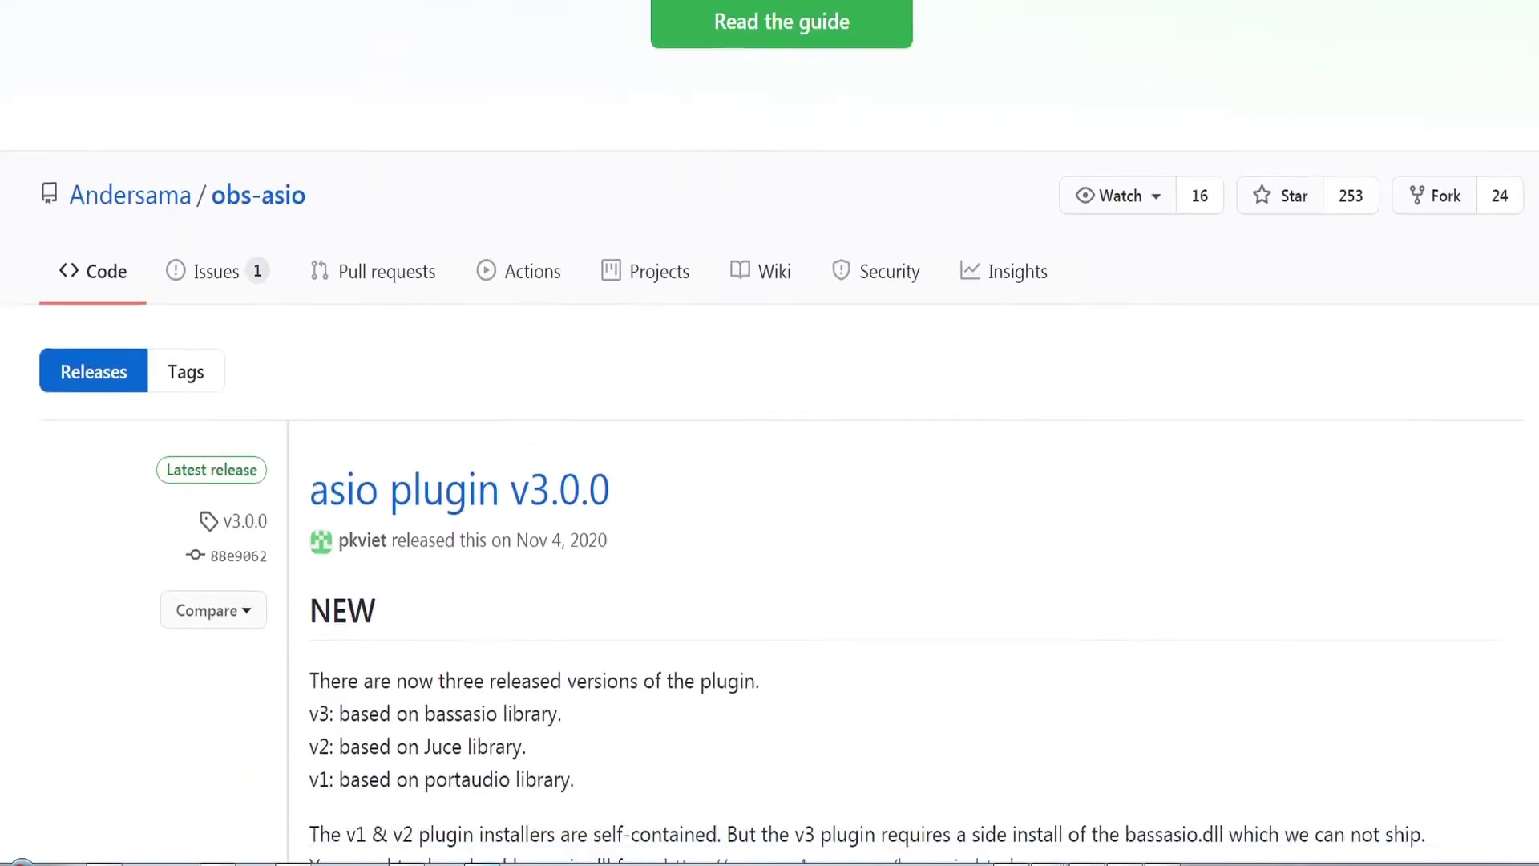
scroll(770, 433, "down", 2)
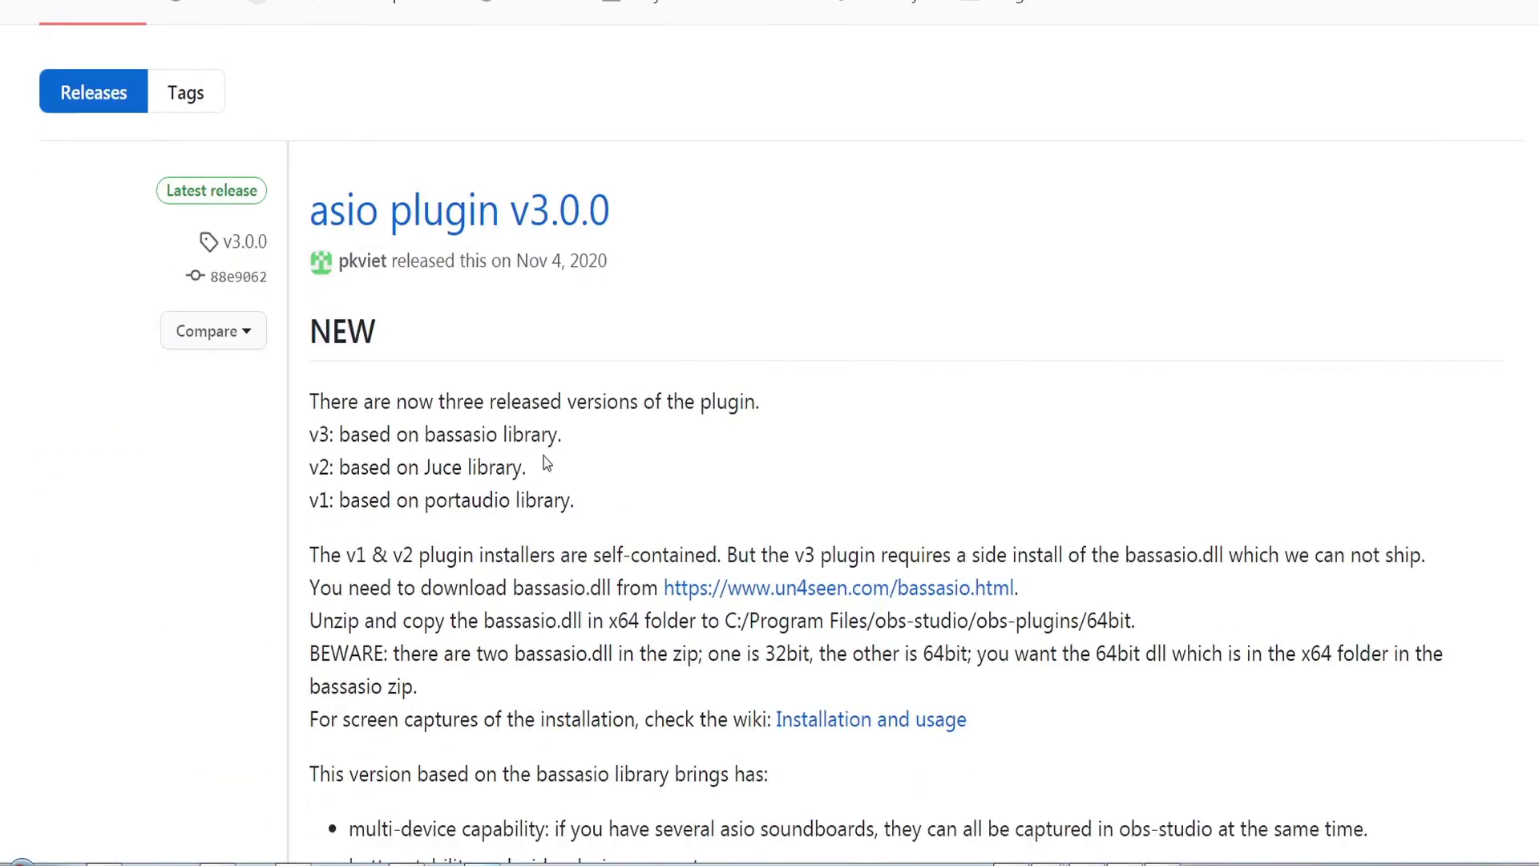
- Open the asio plugin 2.0.3 release and download obs-asio-installer_2.0.3.exe
left_click_drag(534, 466, 304, 471)
scroll(557, 261, "down", 2)
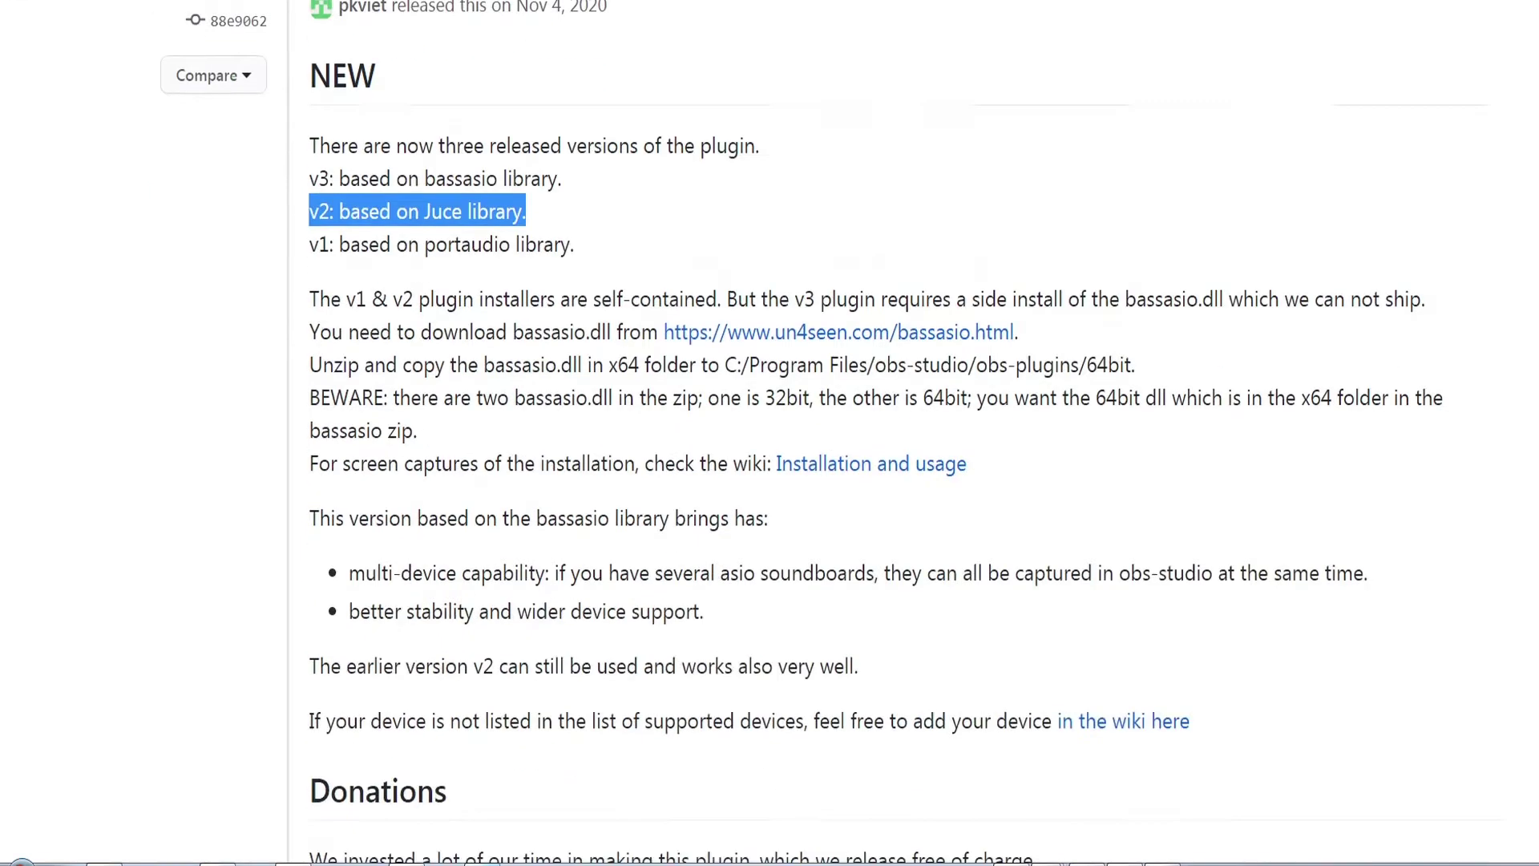
scroll(558, 261, "down", 5)
scroll(557, 261, "down", 4)
left_click_drag(557, 261, 654, 209)
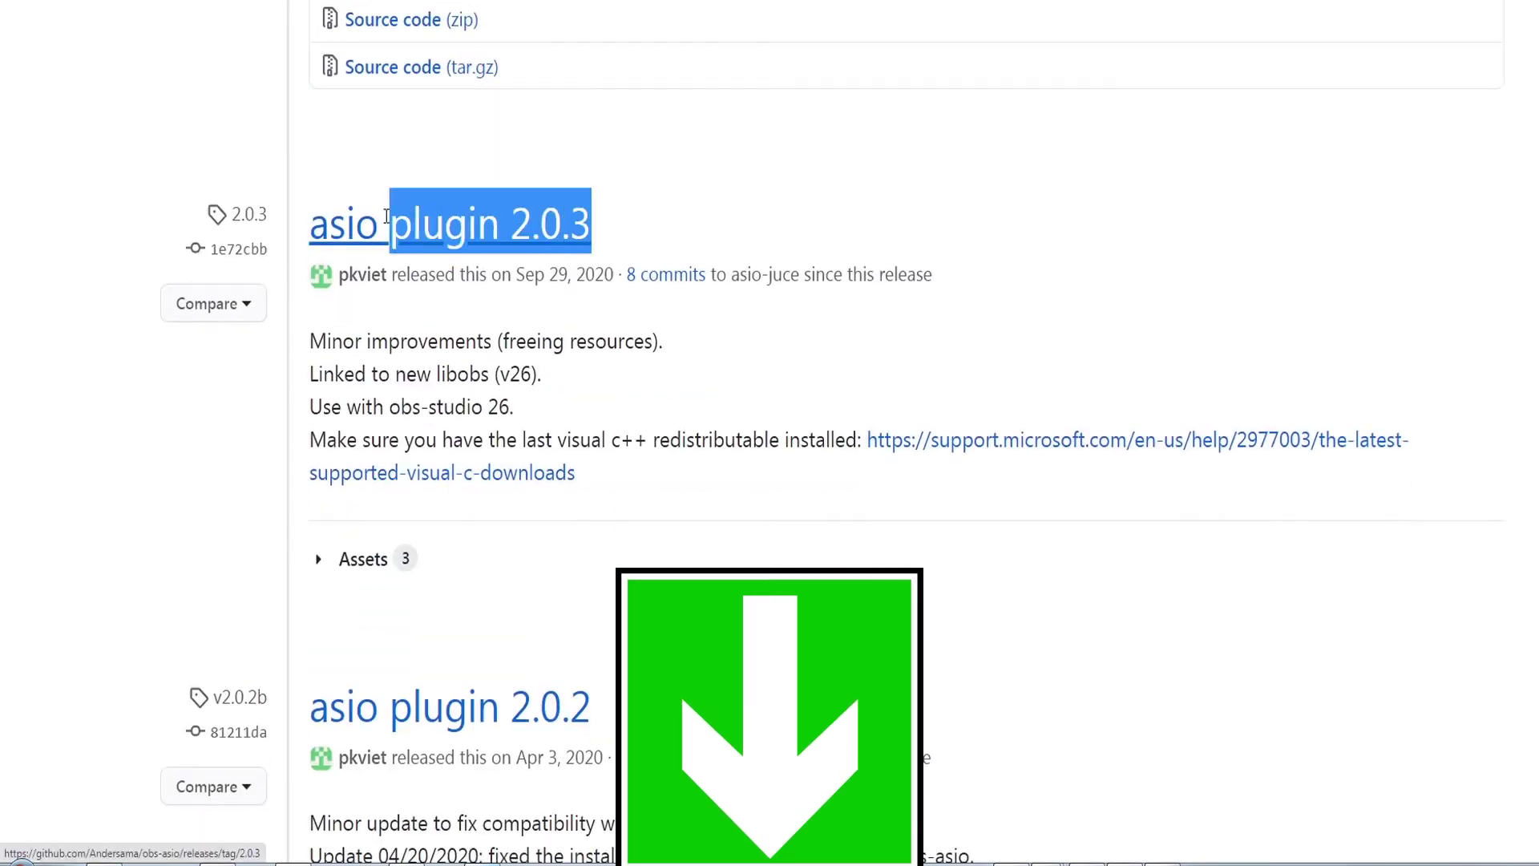
left_click(550, 229)
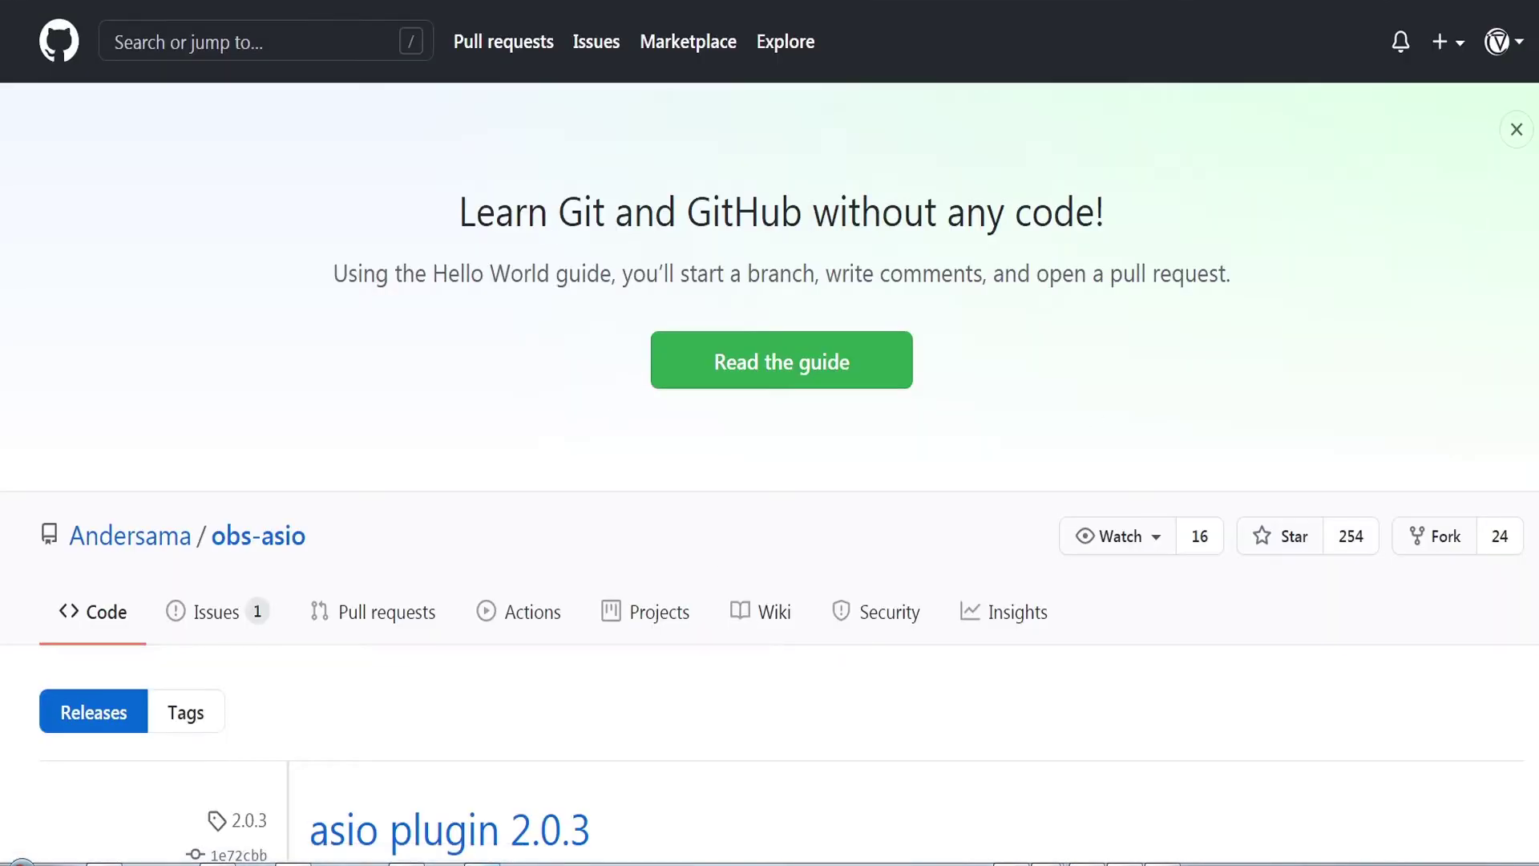
scroll(548, 228, "down", 5)
left_click(454, 640)
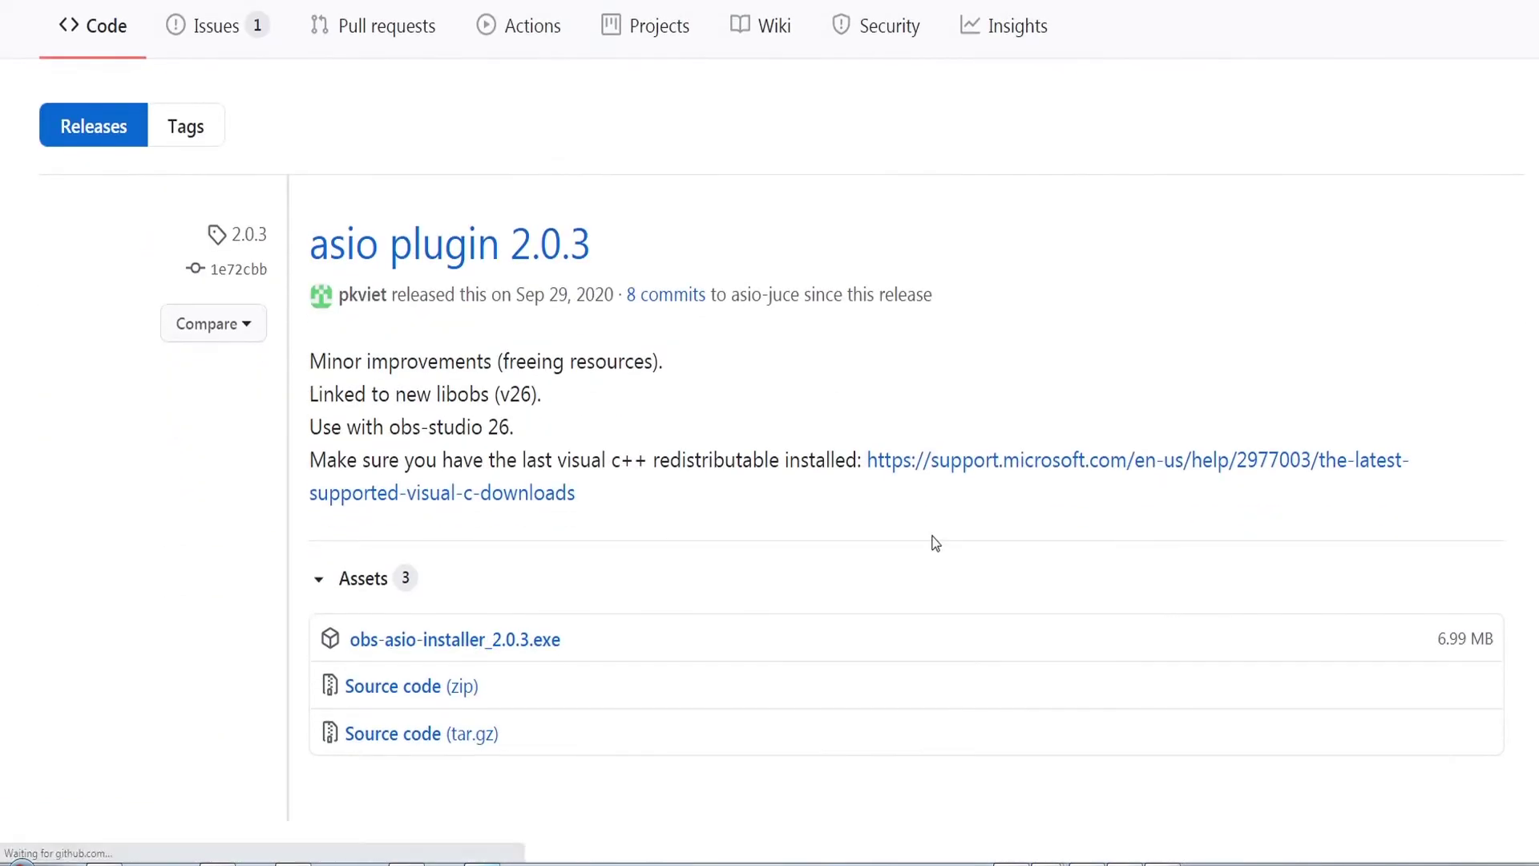
key("Return")
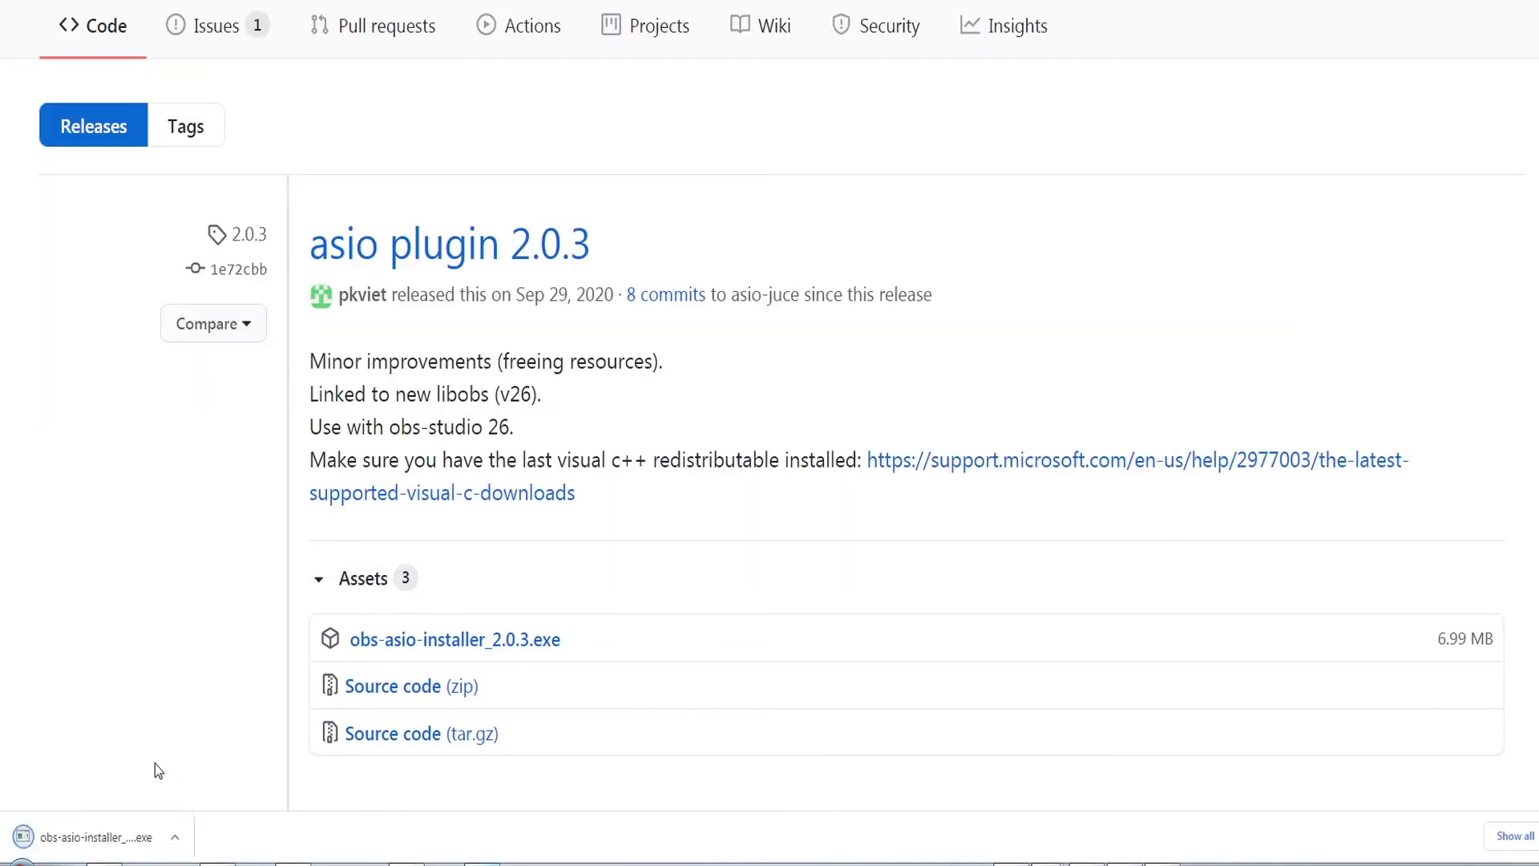
- Install OBS-ASIO 2.0.3, accepting the license and finishing the setup wizard
left_click(109, 834)
left_click(881, 536)
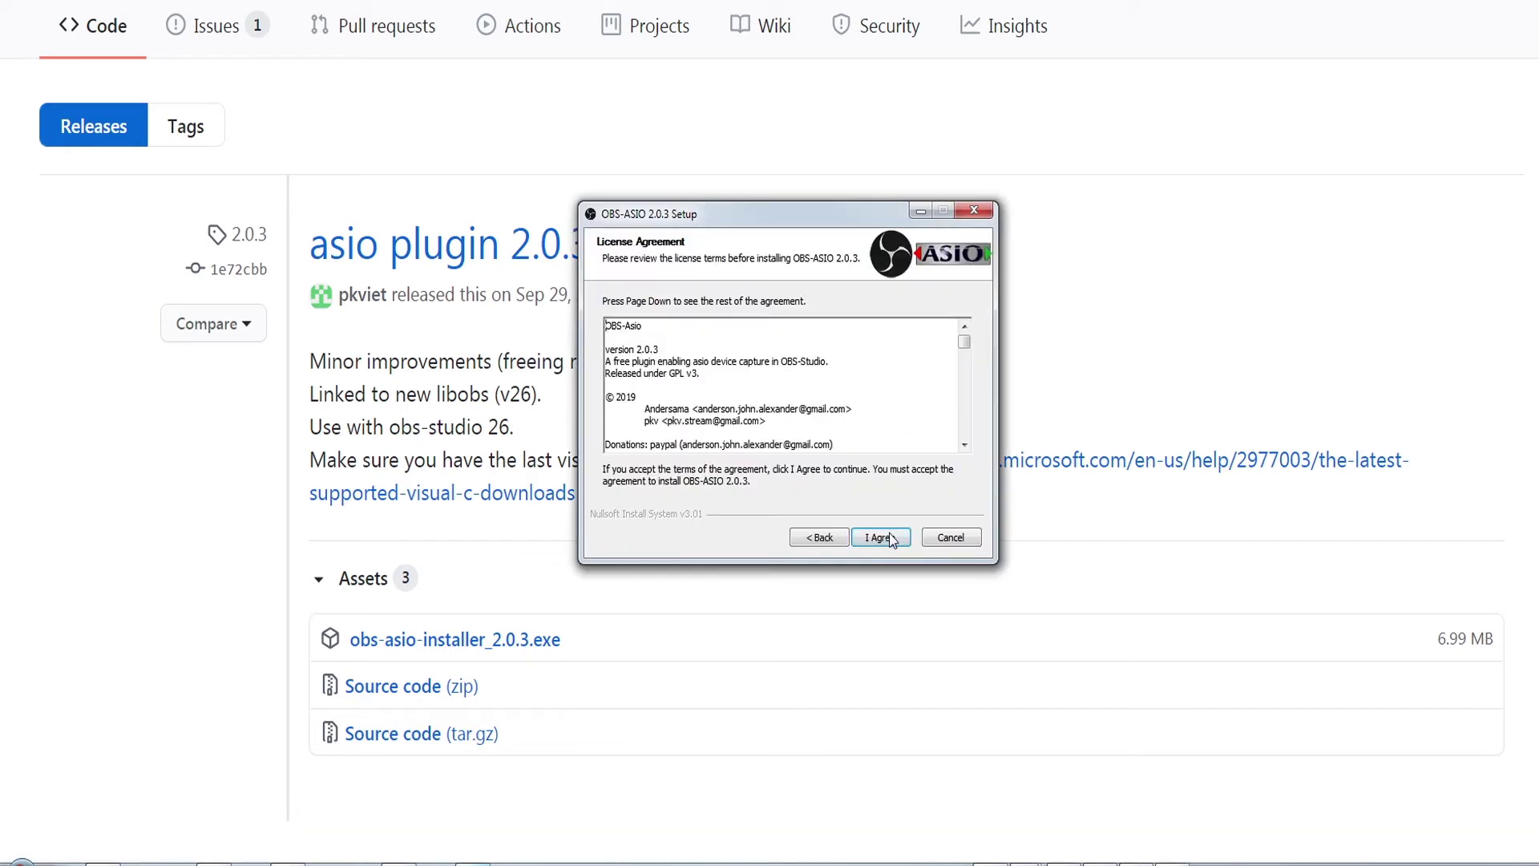
left_click(885, 537)
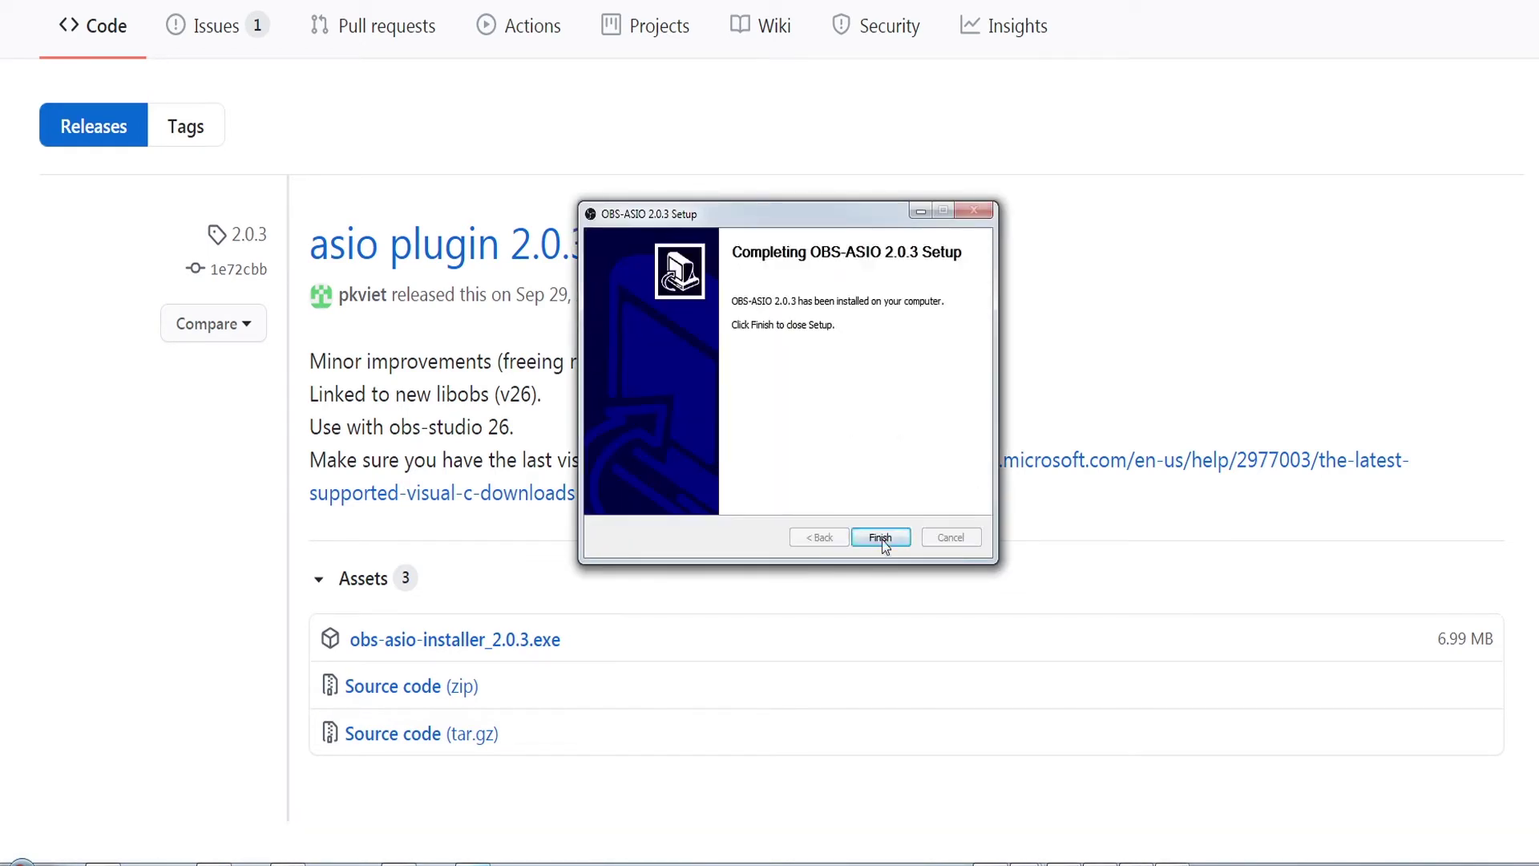
left_click(881, 537)
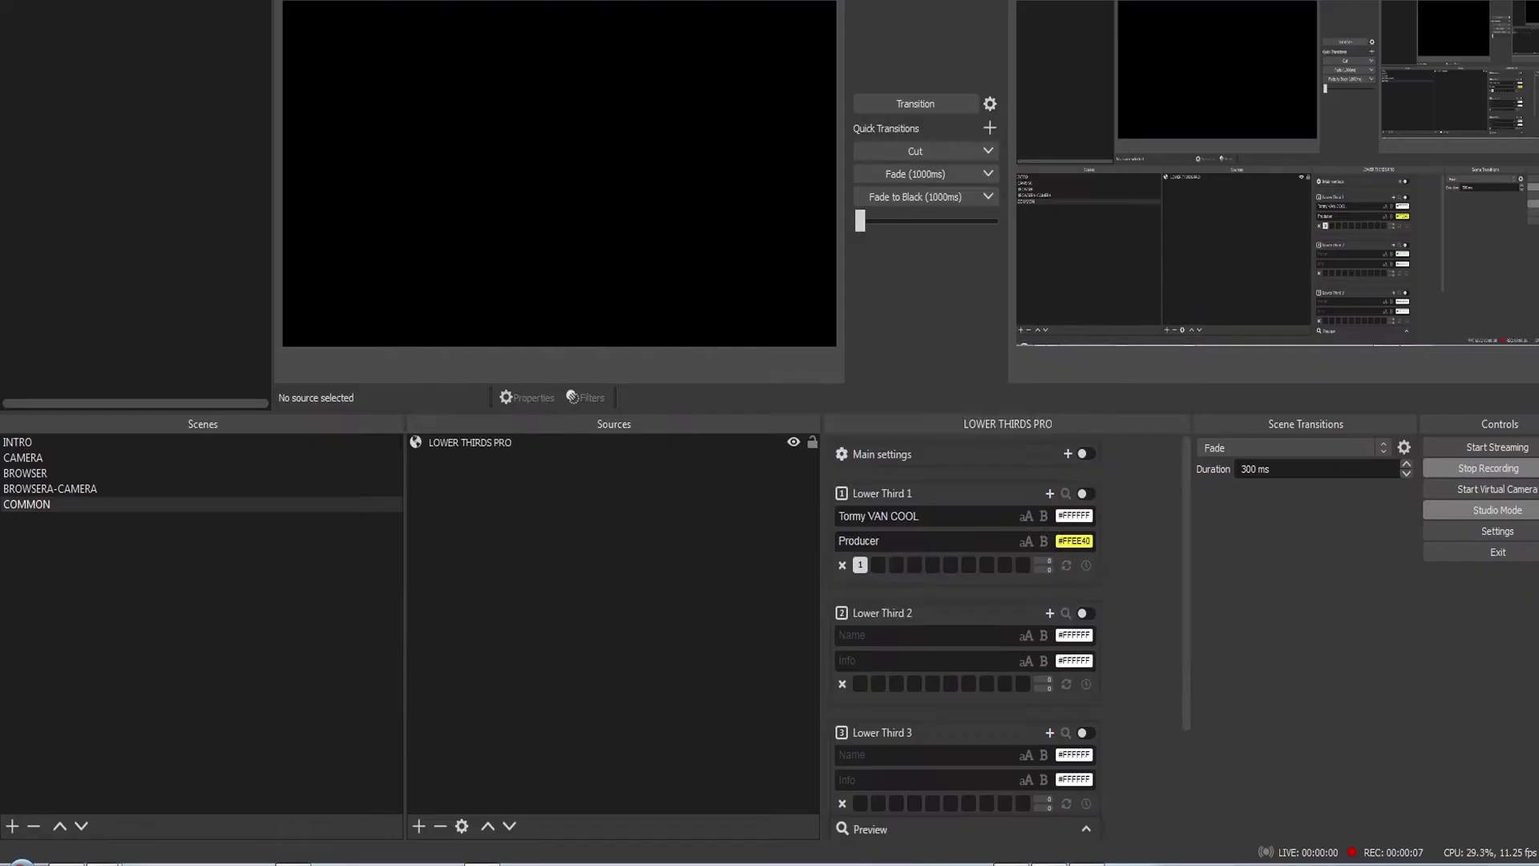
- Show Output Recording audio tracks, where Track 1 is ACTIVE 2.1 TRACK at 1024 bitrate
left_click(1496, 531)
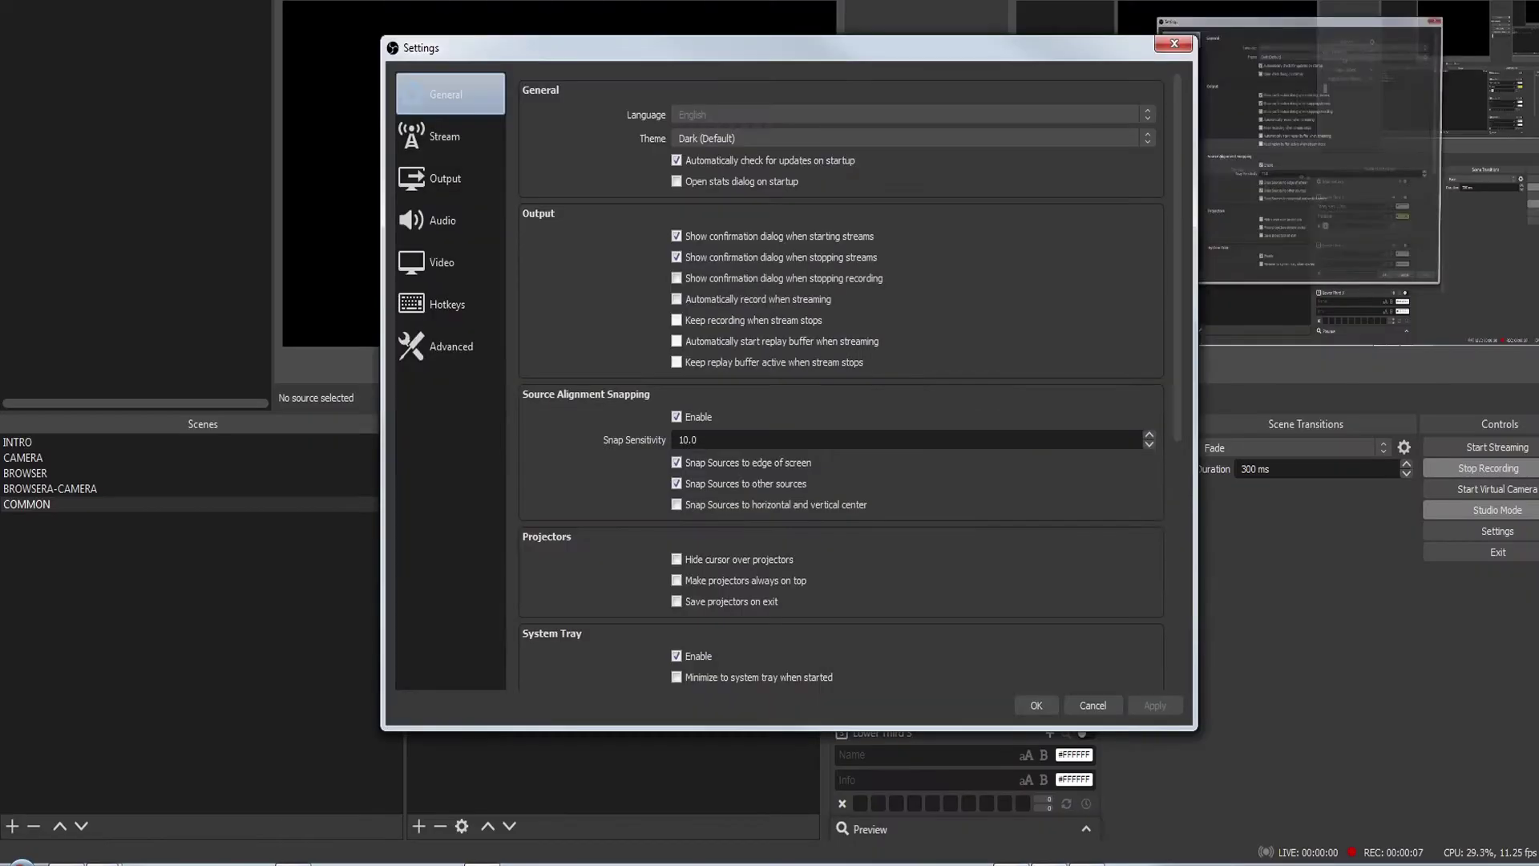
left_click(446, 179)
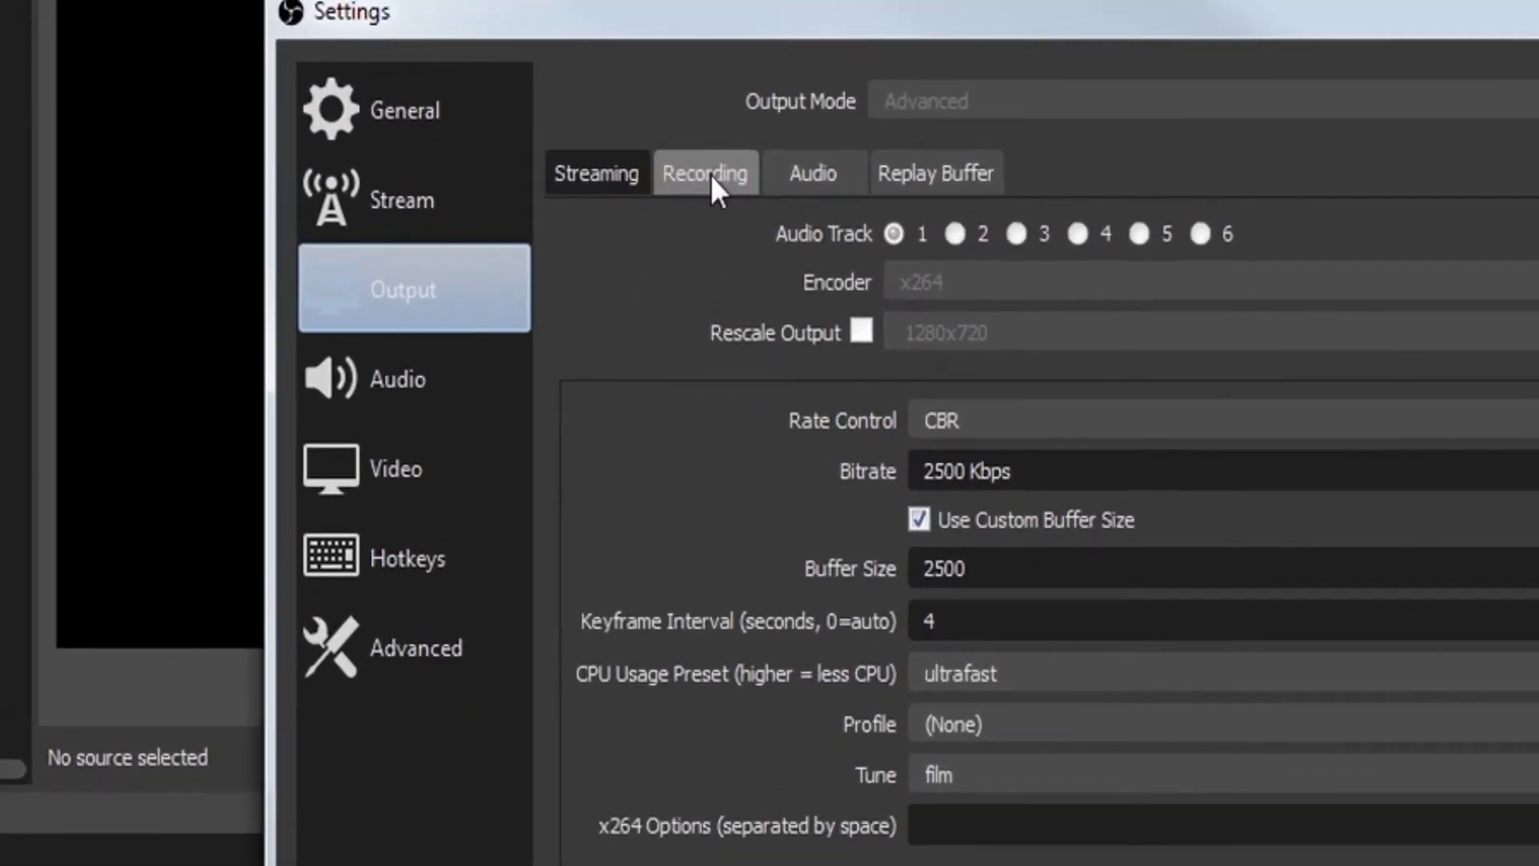
left_click(710, 175)
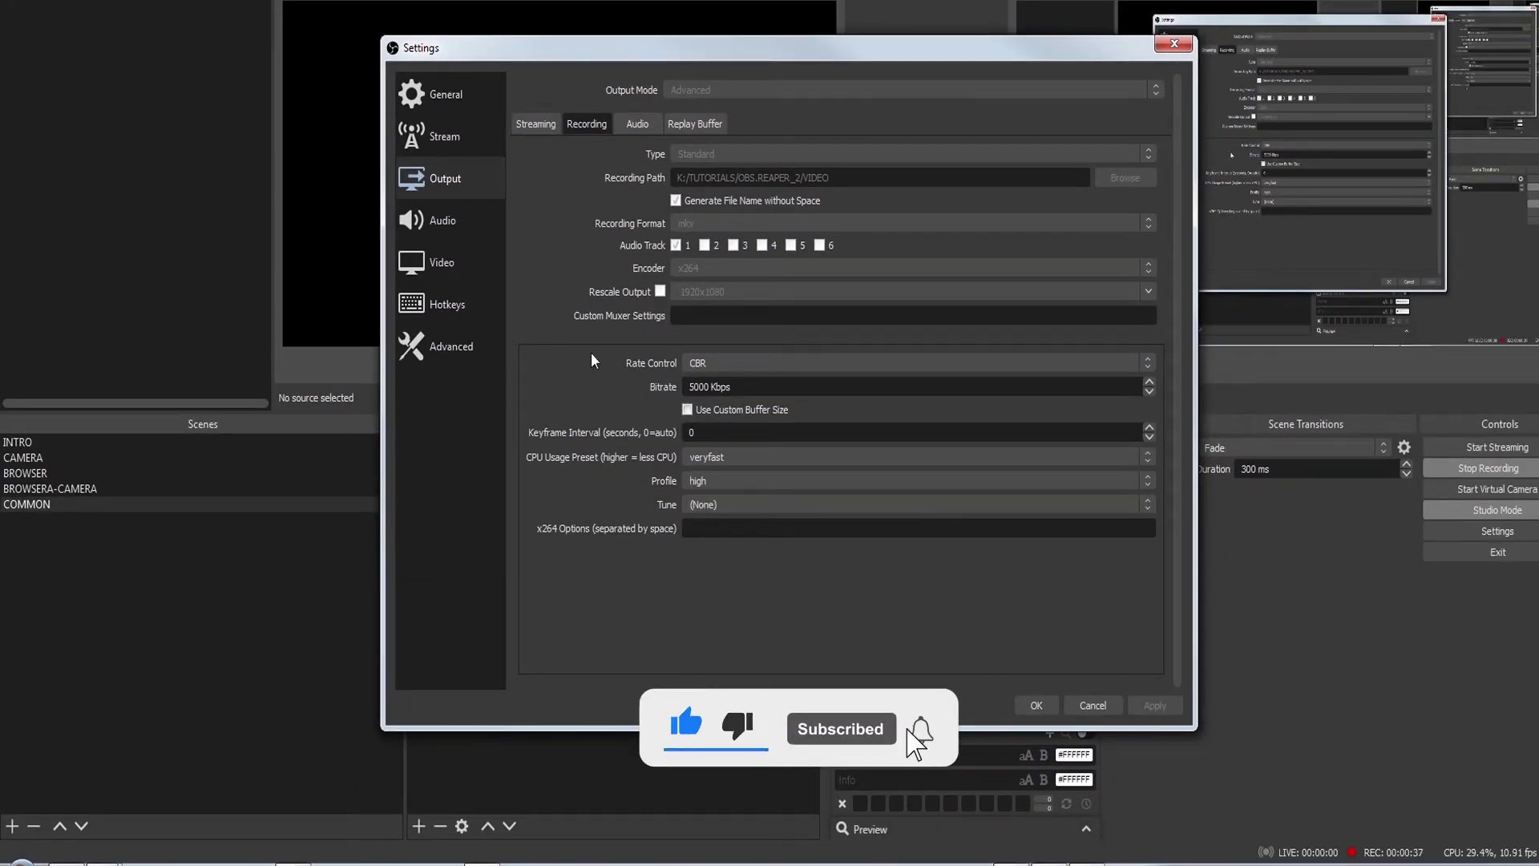
left_click(632, 125)
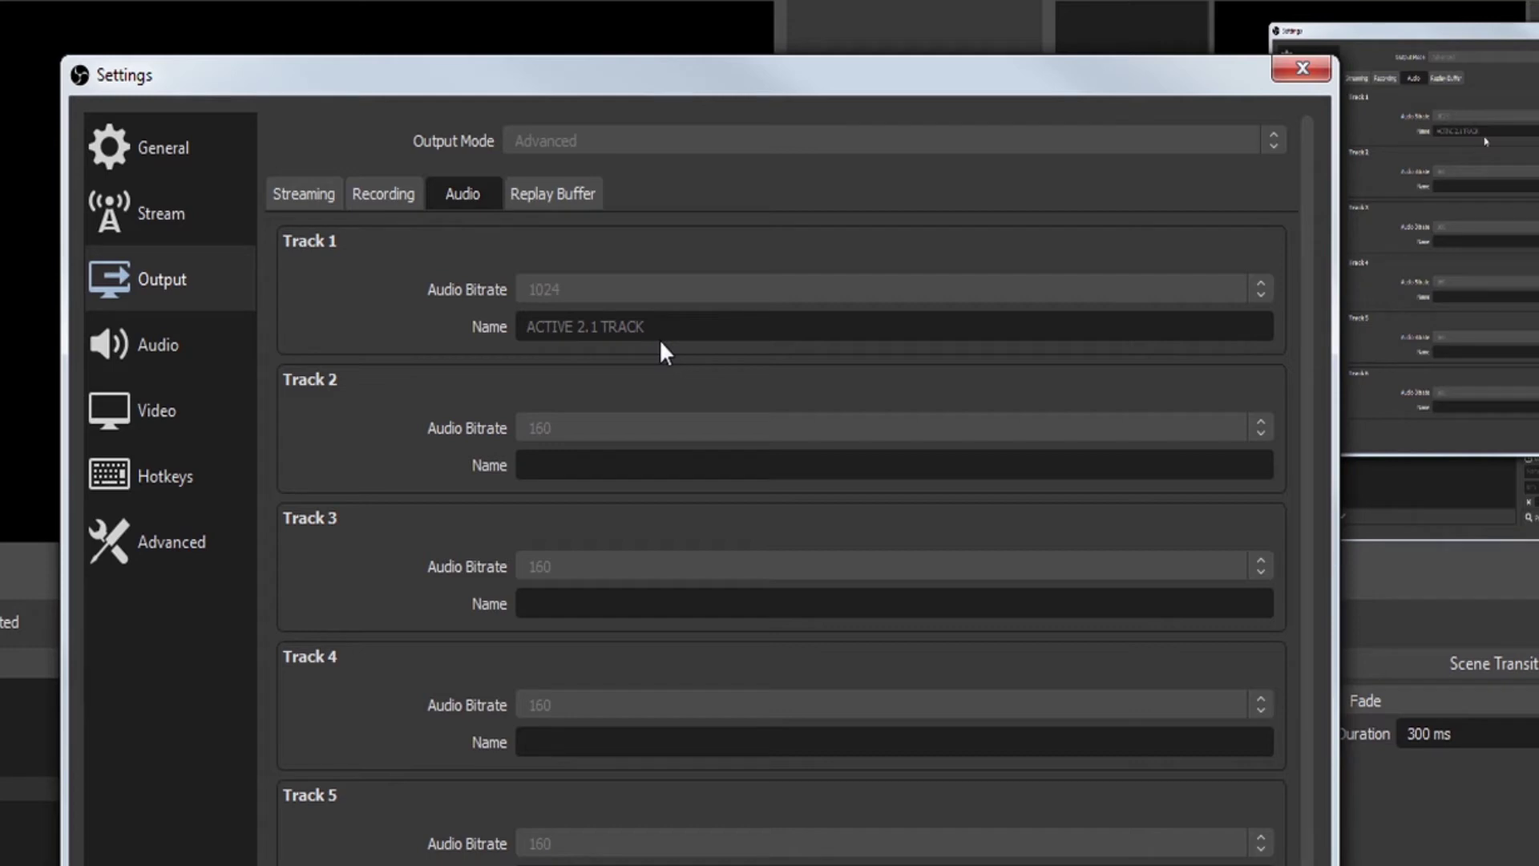
- Review the Audio and Advanced settings, then open the Sources add menu
left_click(180, 363)
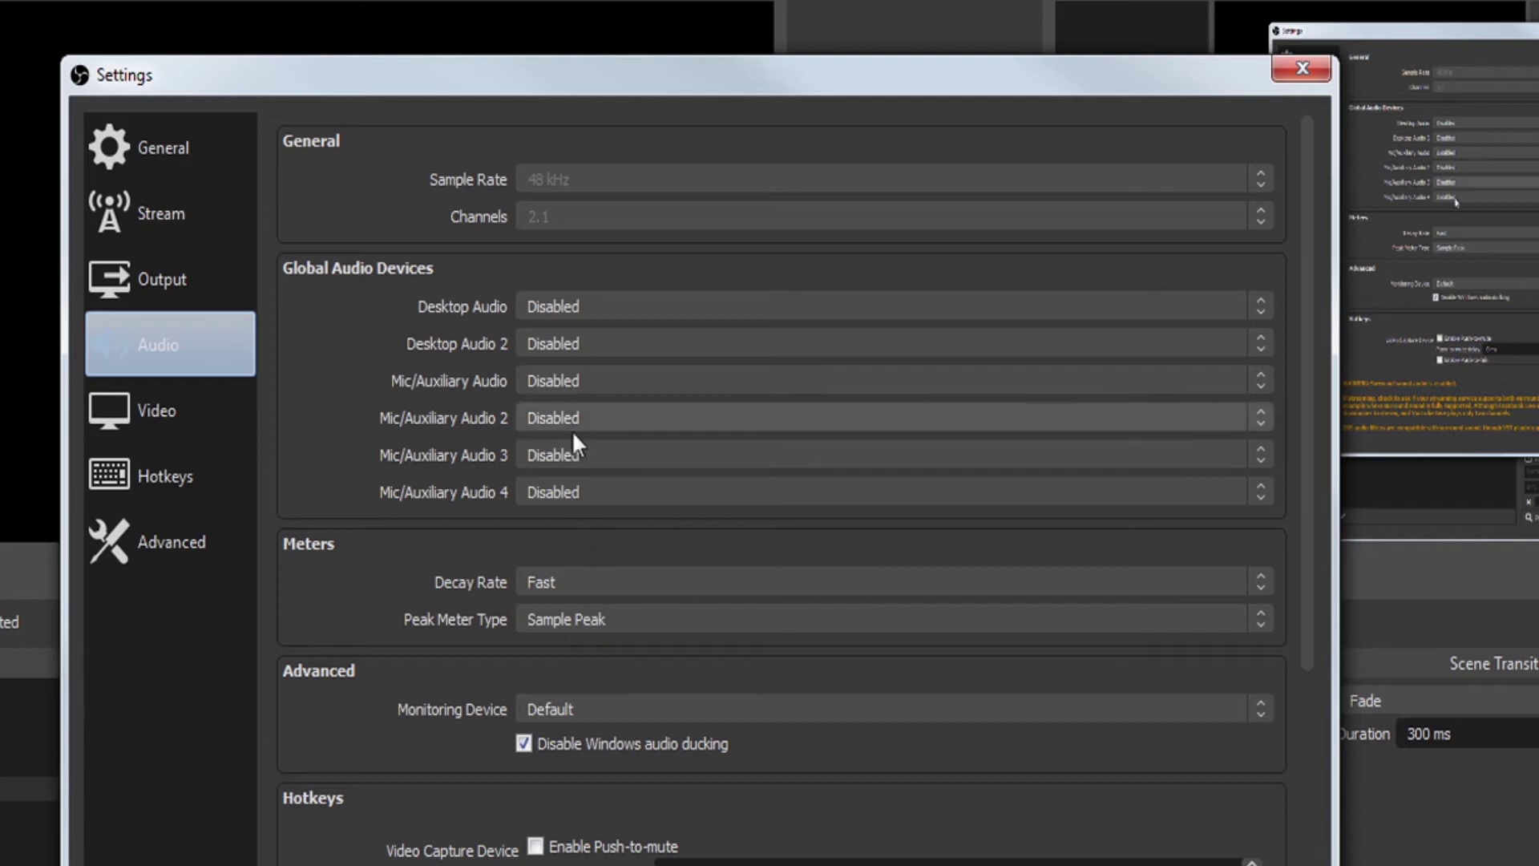
left_click(173, 540)
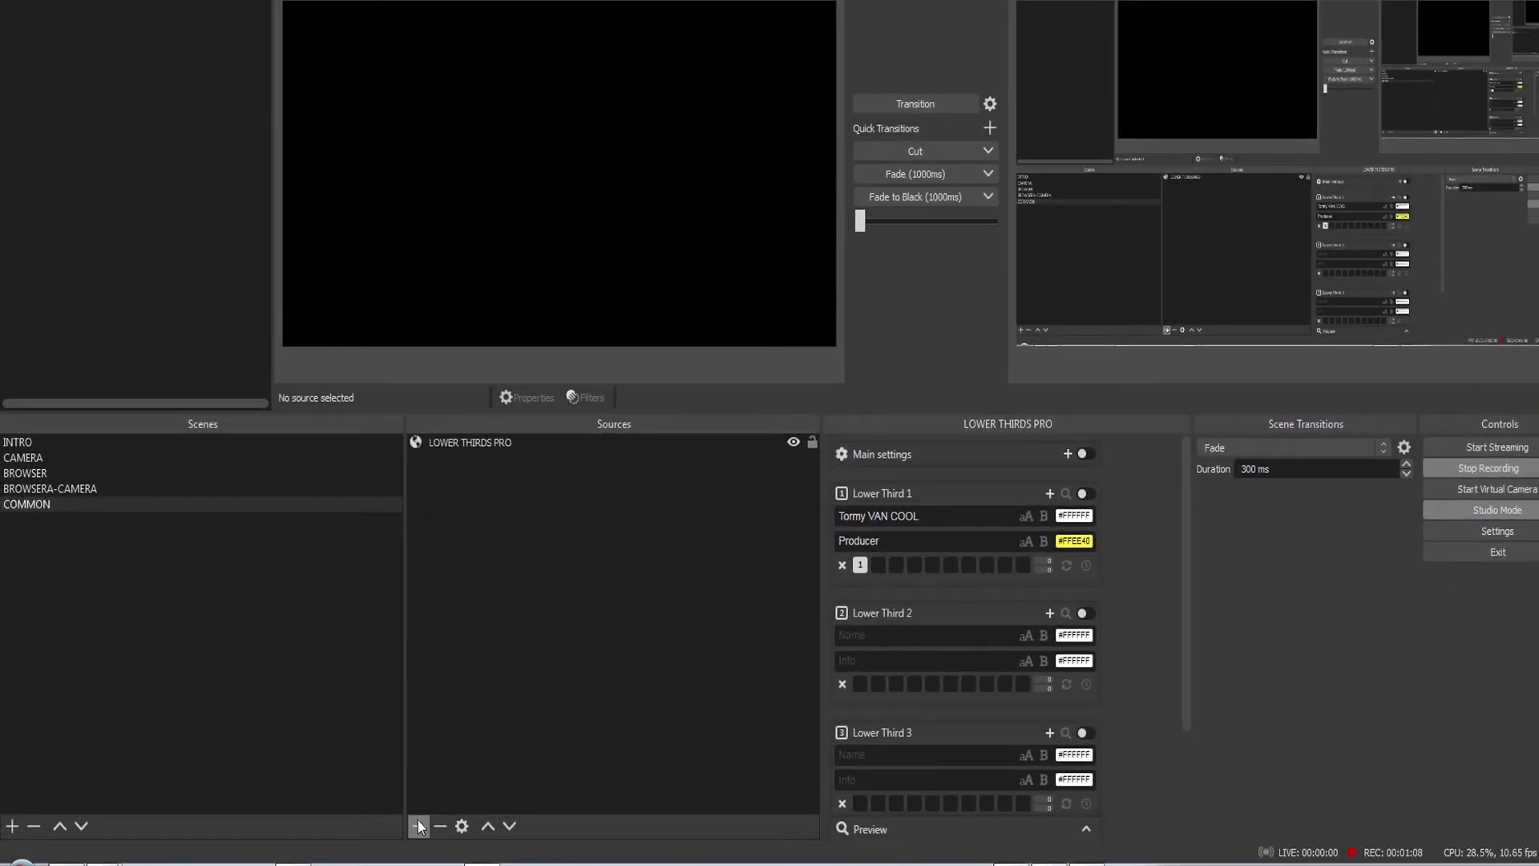
left_click(417, 825)
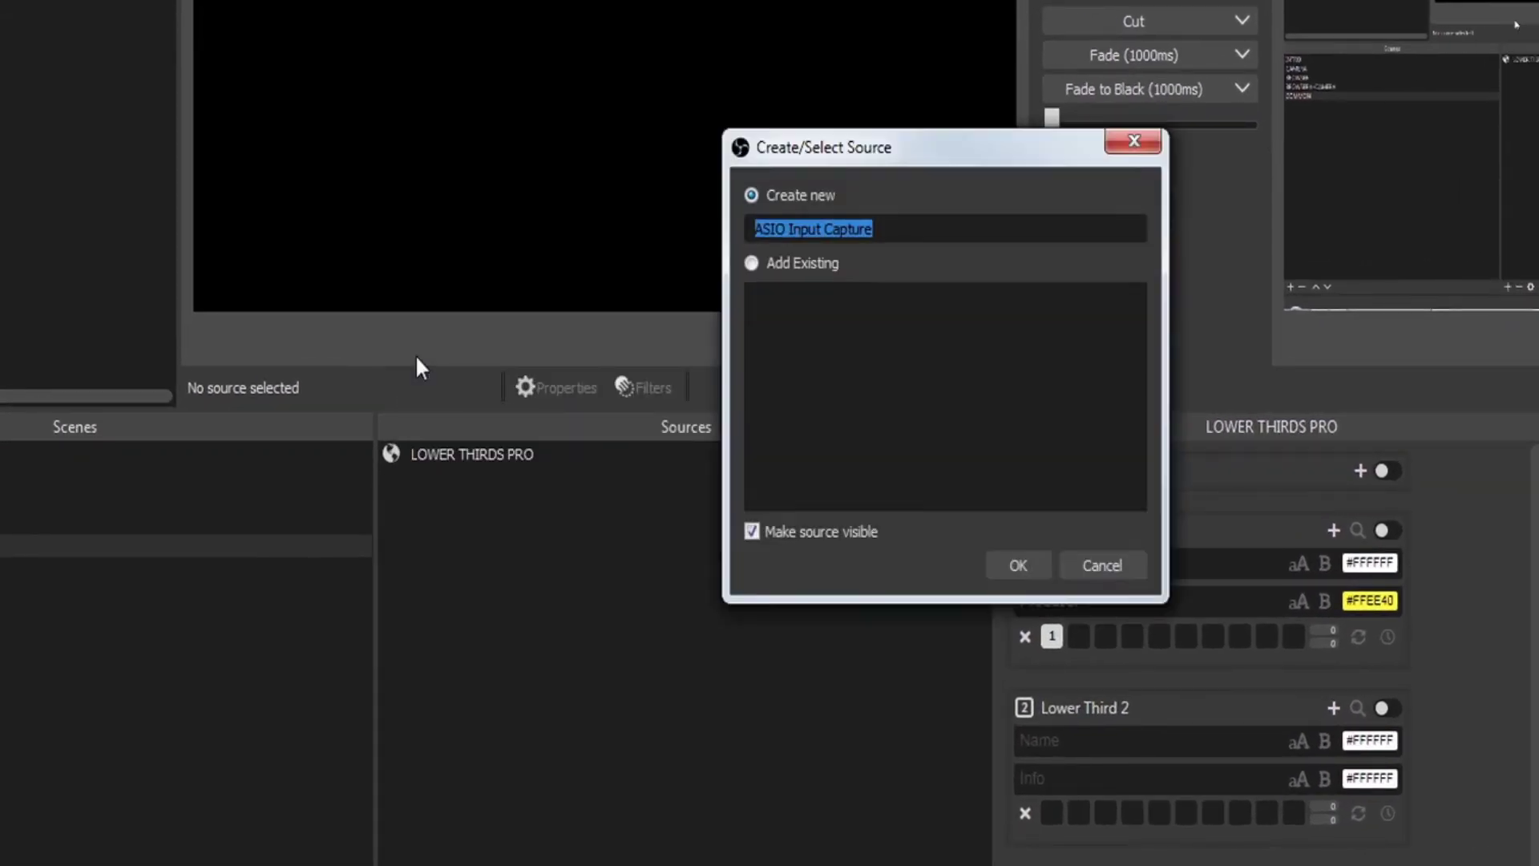
type("MIC")
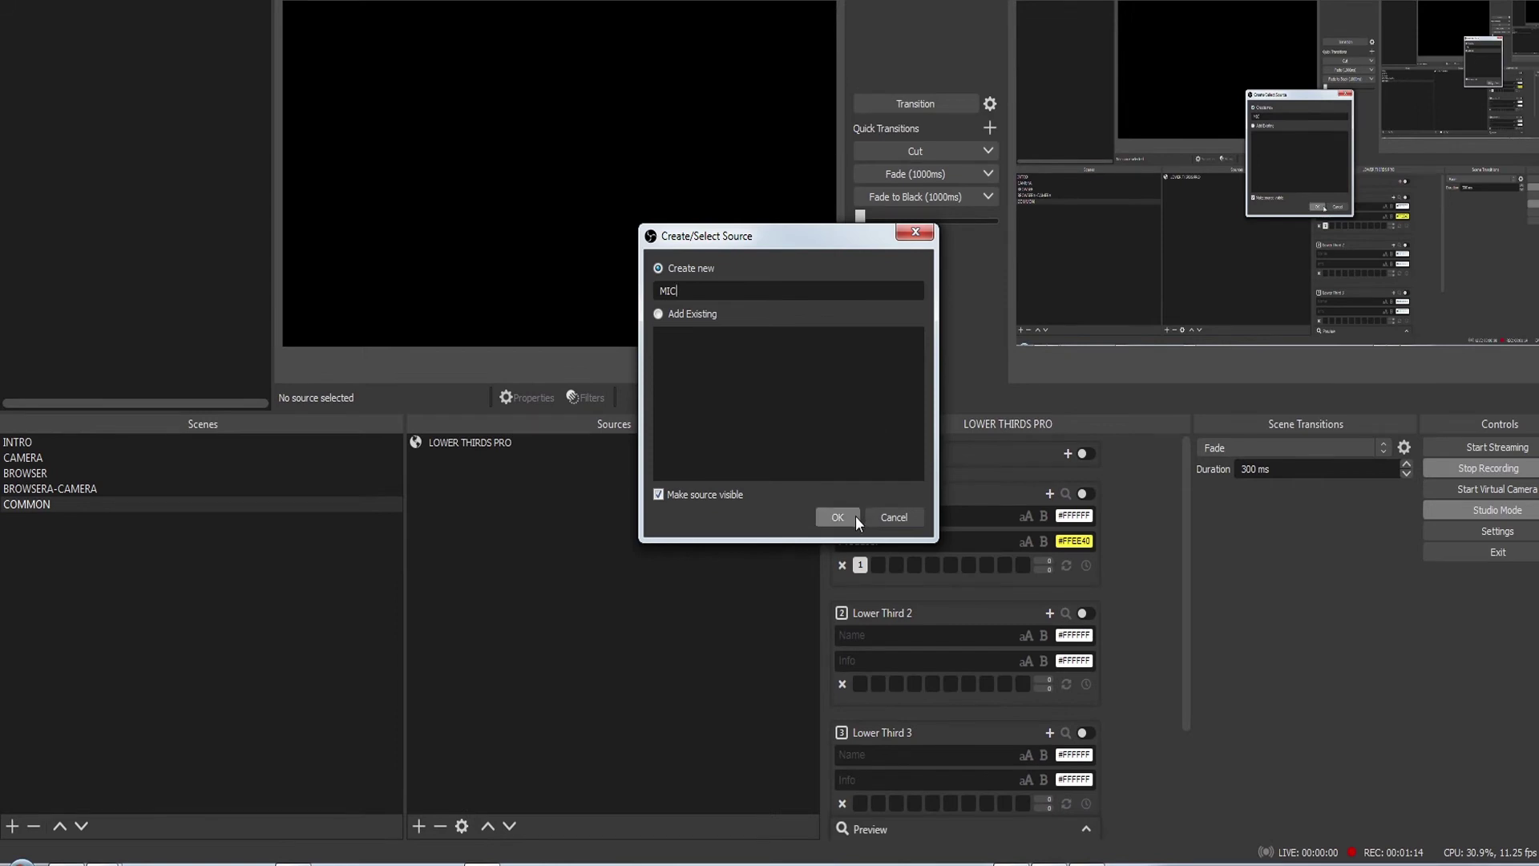
- Create the MIC source on the UMC ASIO Driver, with OBS Channel 3 fed by In 1
left_click(846, 518)
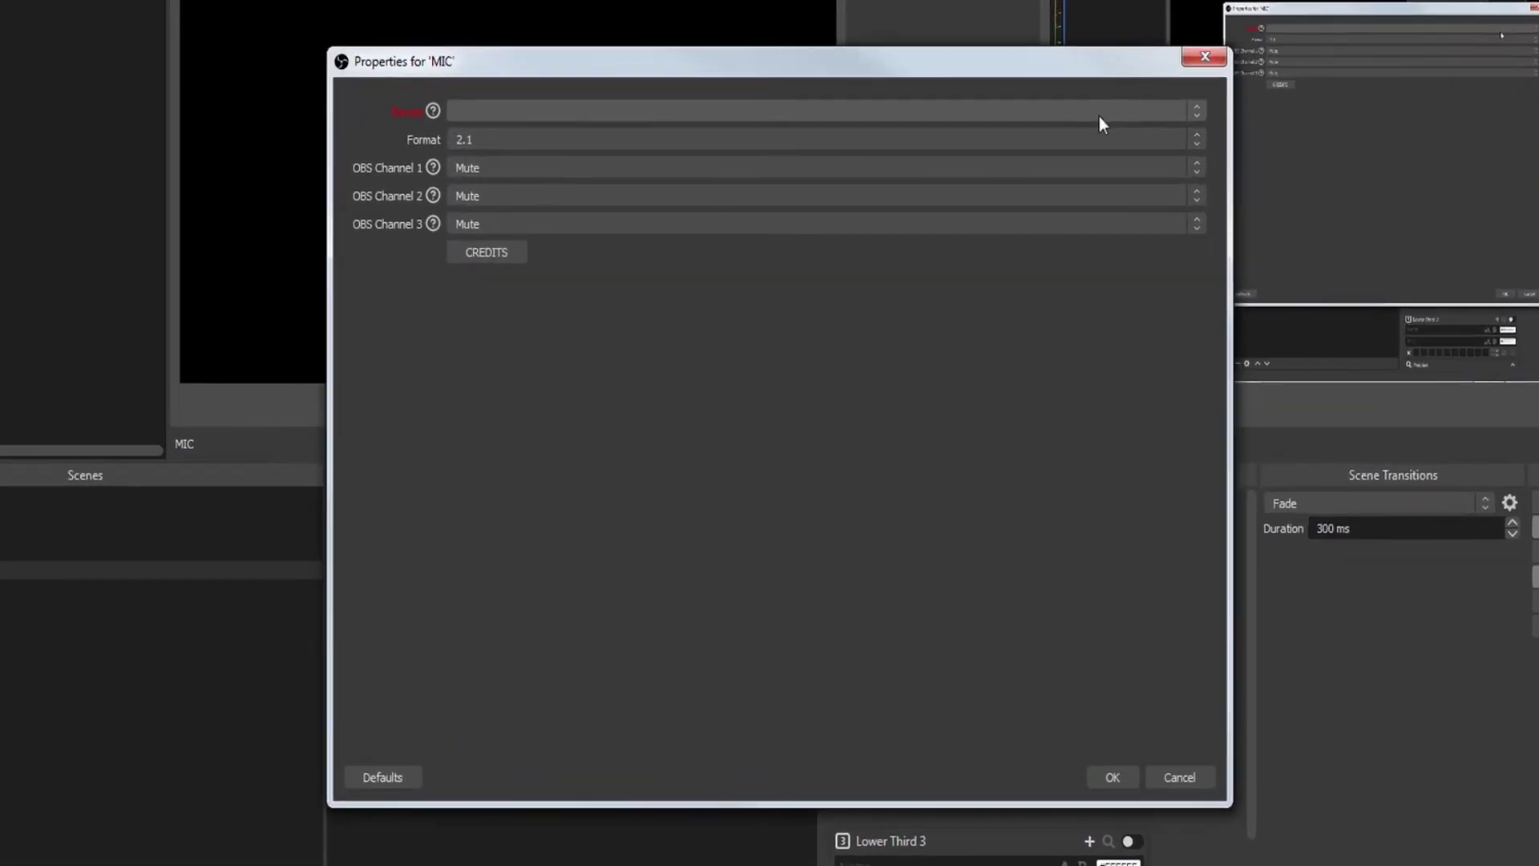
left_click(1099, 117)
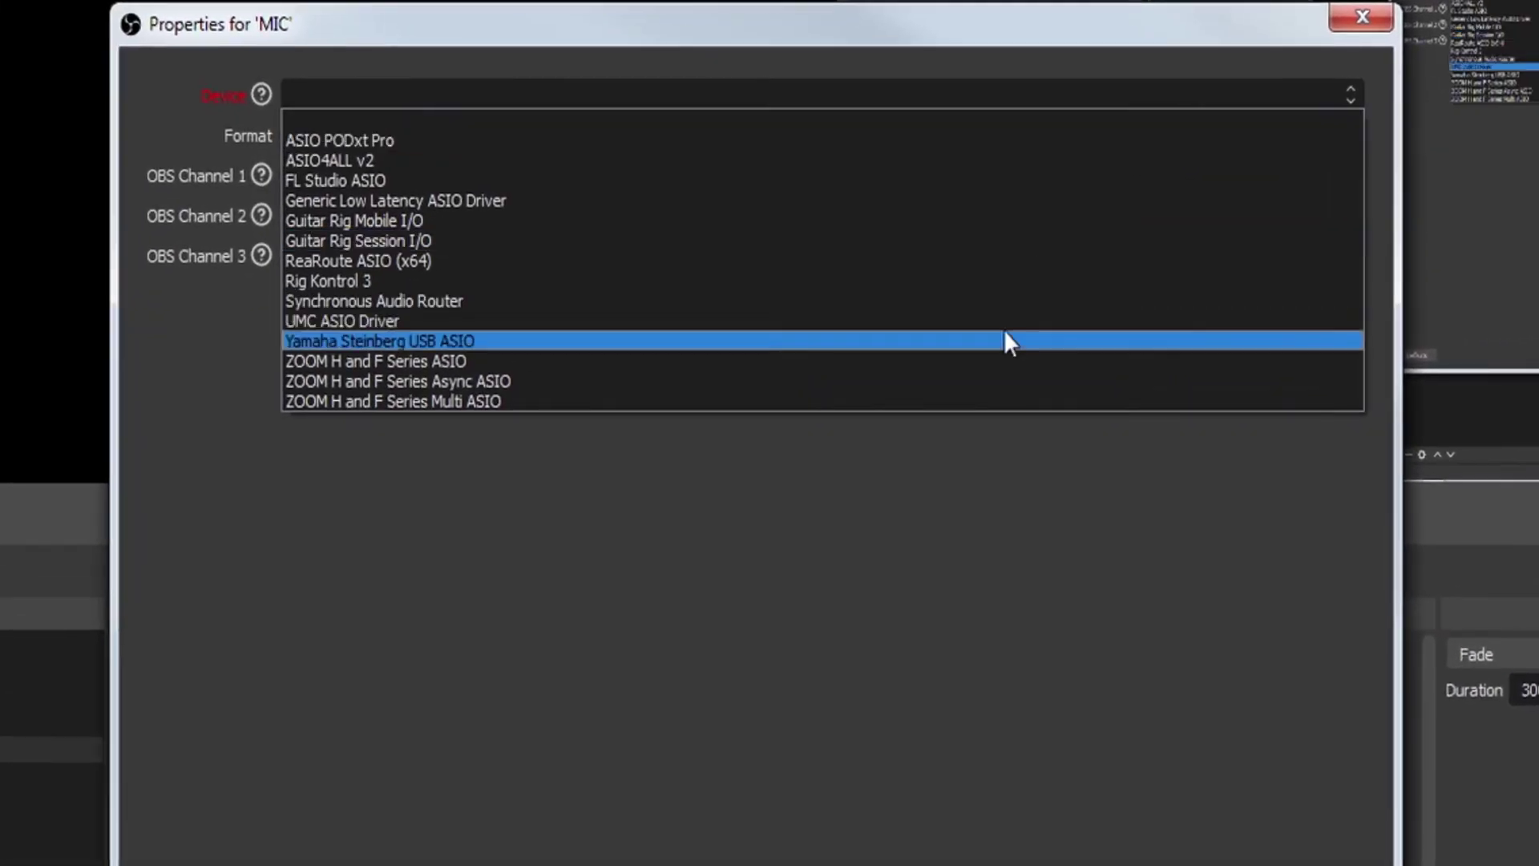
left_click(1005, 324)
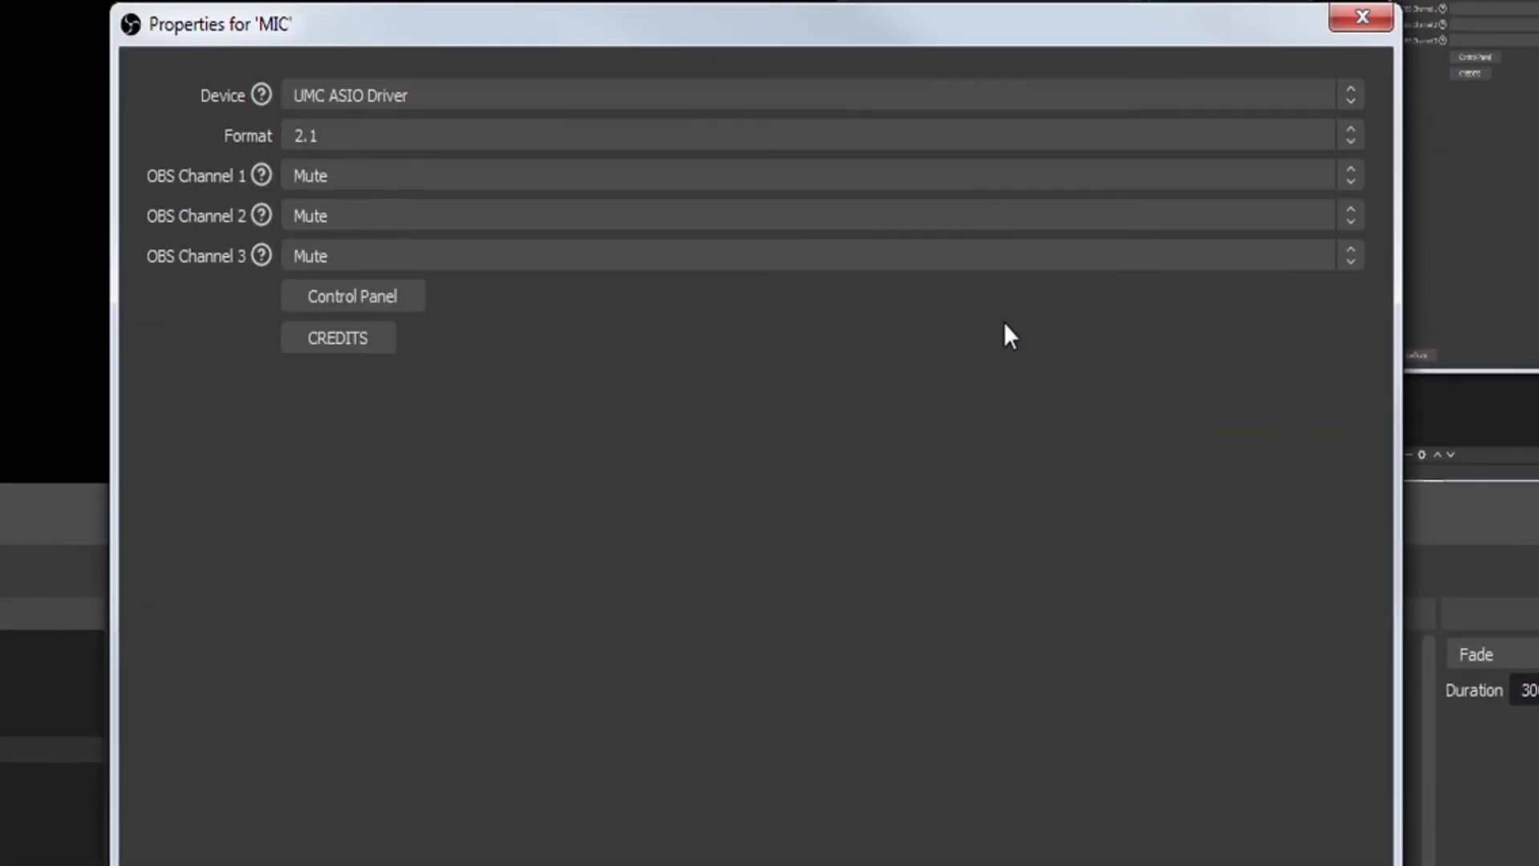
left_click(900, 256)
left_click(866, 302)
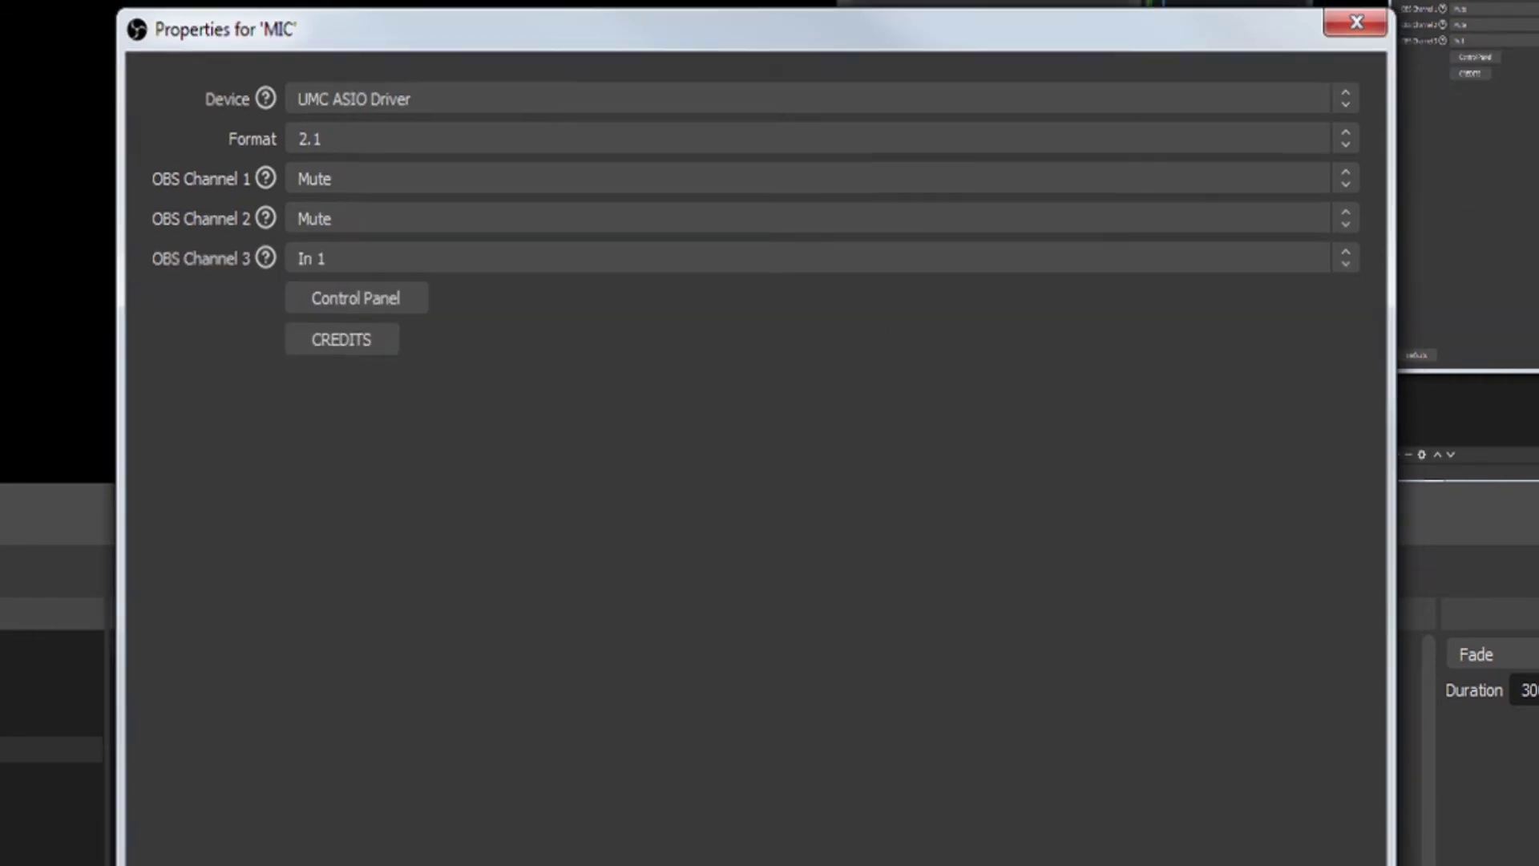
key("Return")
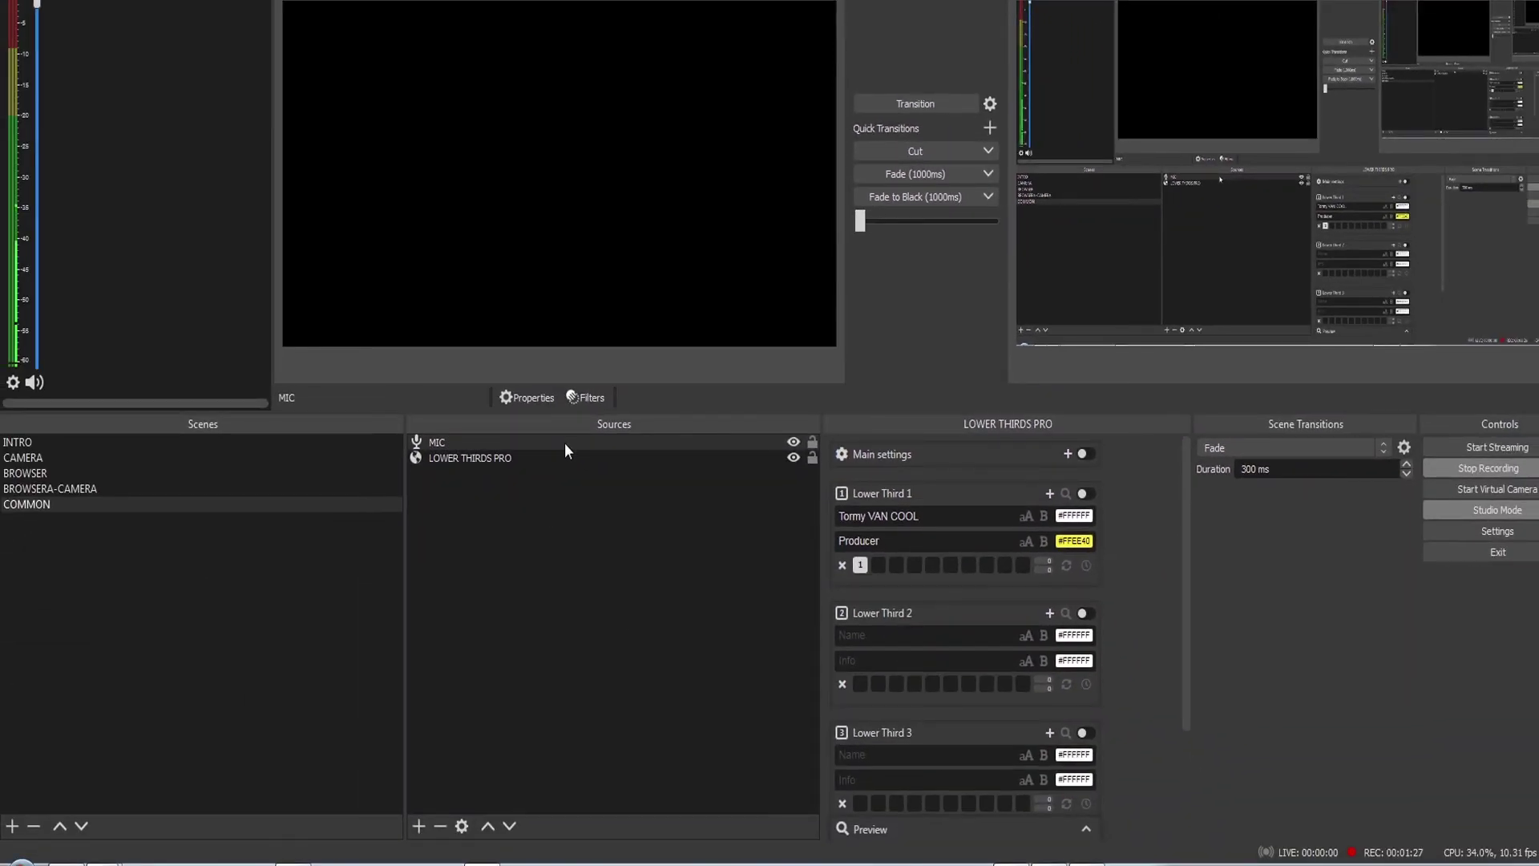
- Create a new ASIO Input Capture source named DAW - REAPER
left_click(534, 626)
left_click(420, 827)
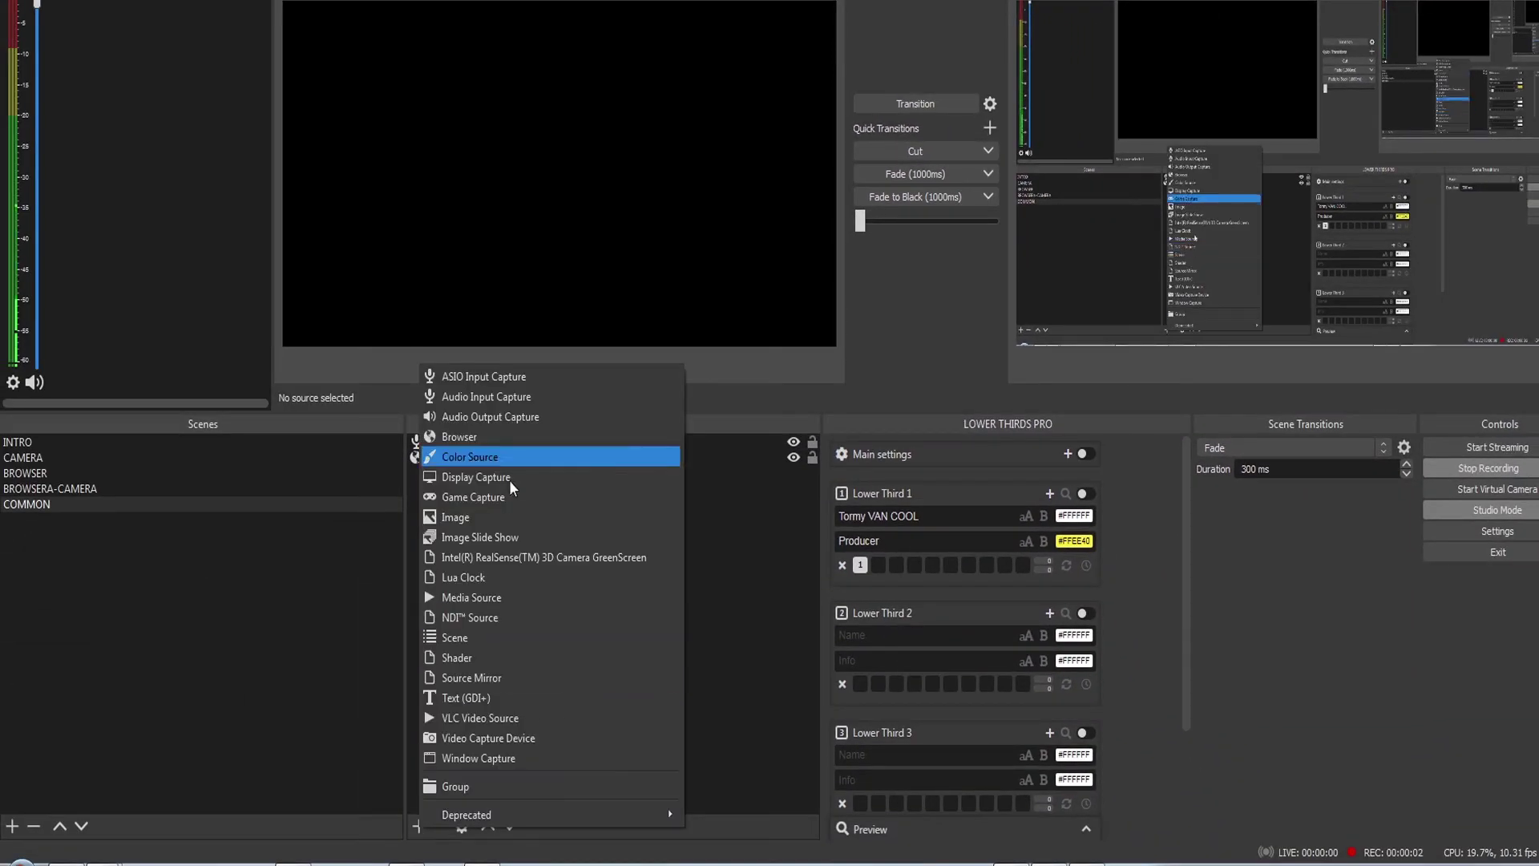
left_click(502, 382)
type("DAW - RE")
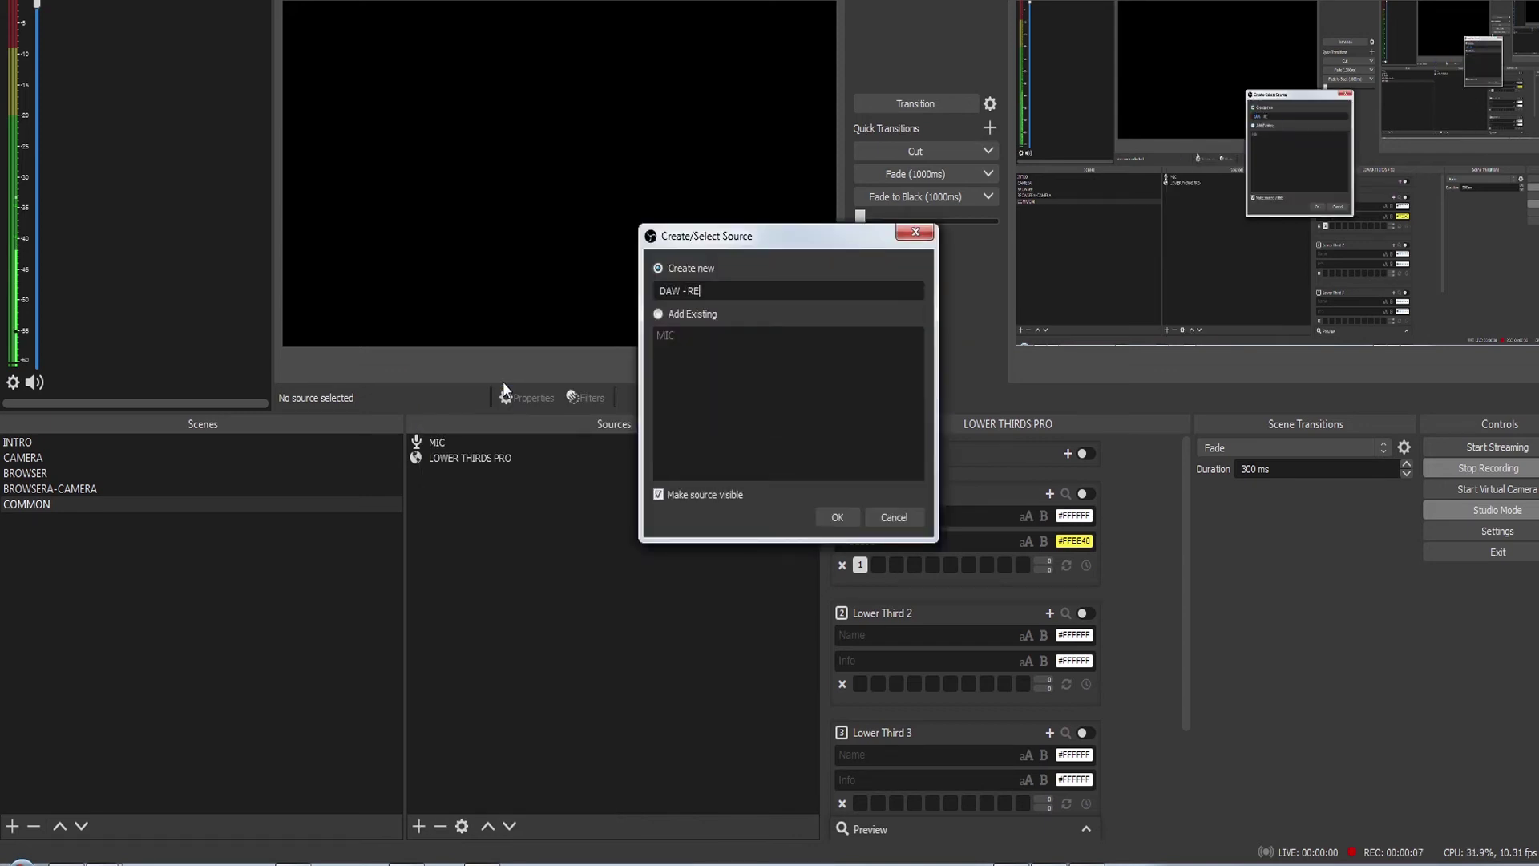
type("APER")
key("Return")
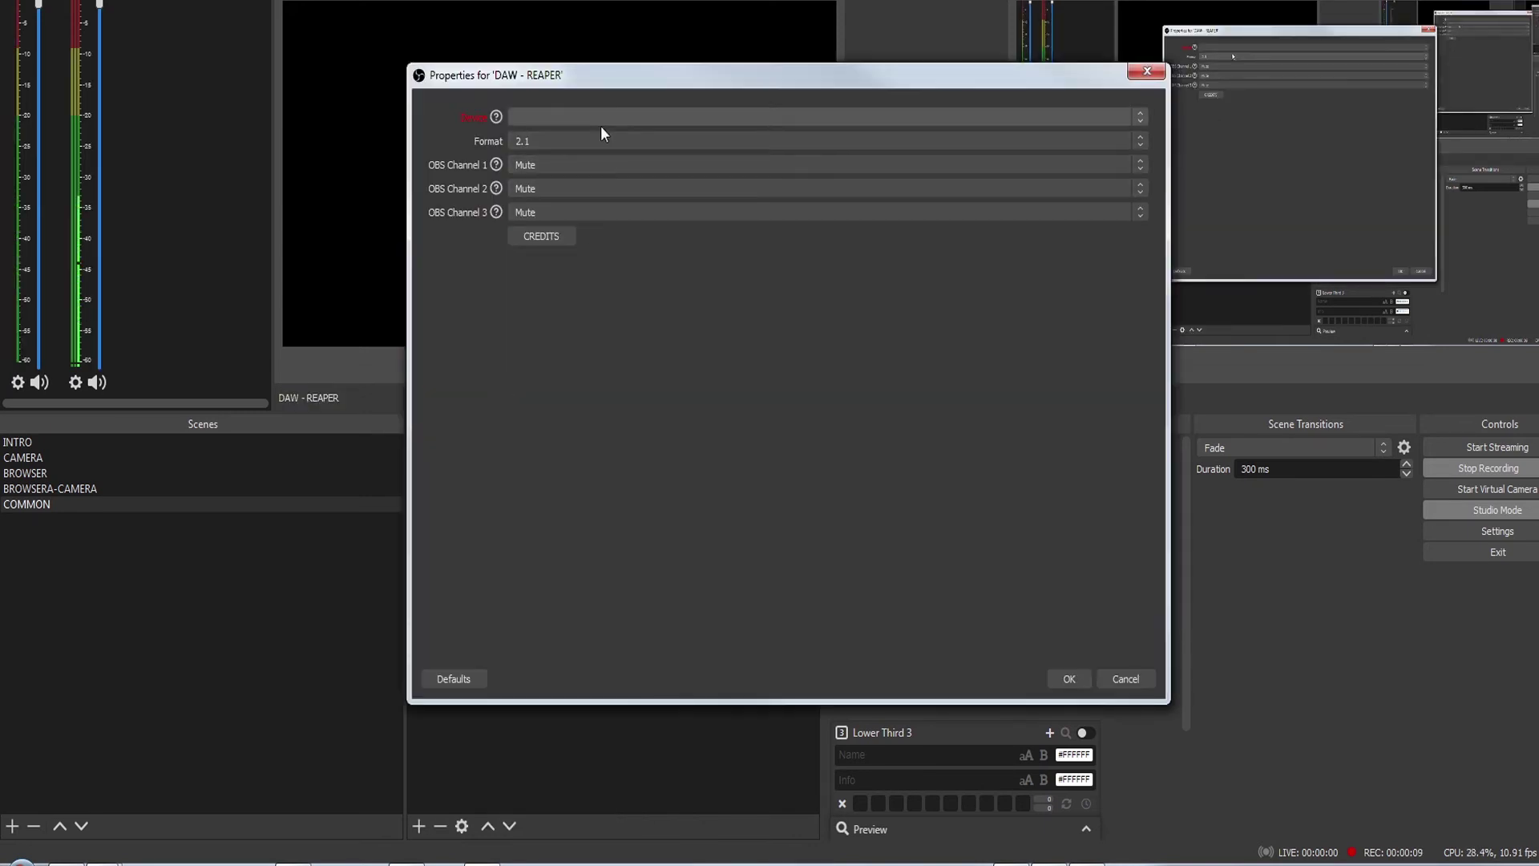
- Set DAW - REAPER to ReaRoute ASIO (x64), with channels 1–2 from REAPER CLIENT 1–2
left_click(599, 117)
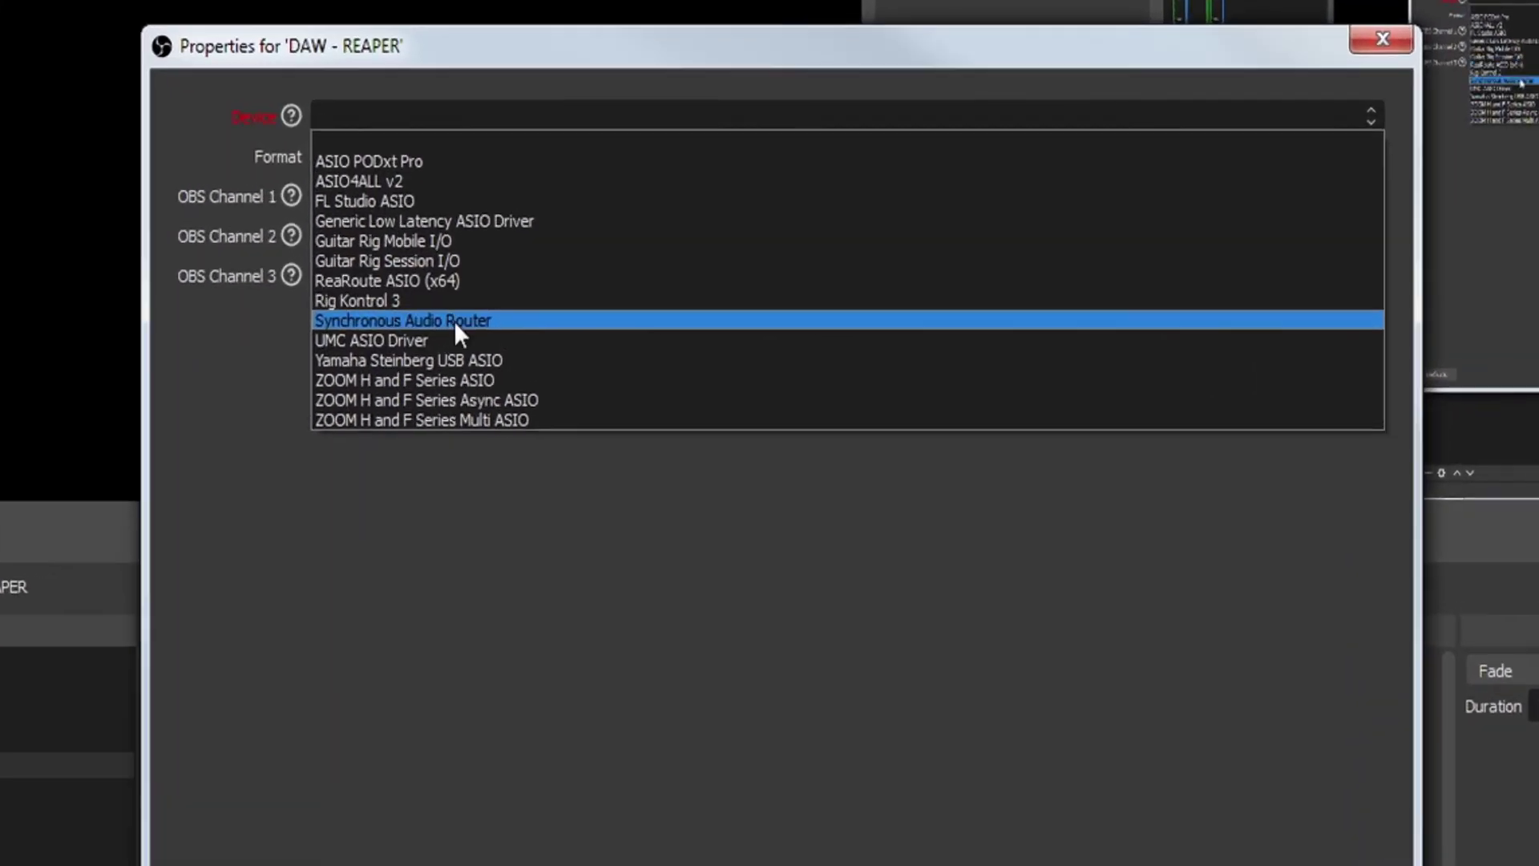
left_click(520, 282)
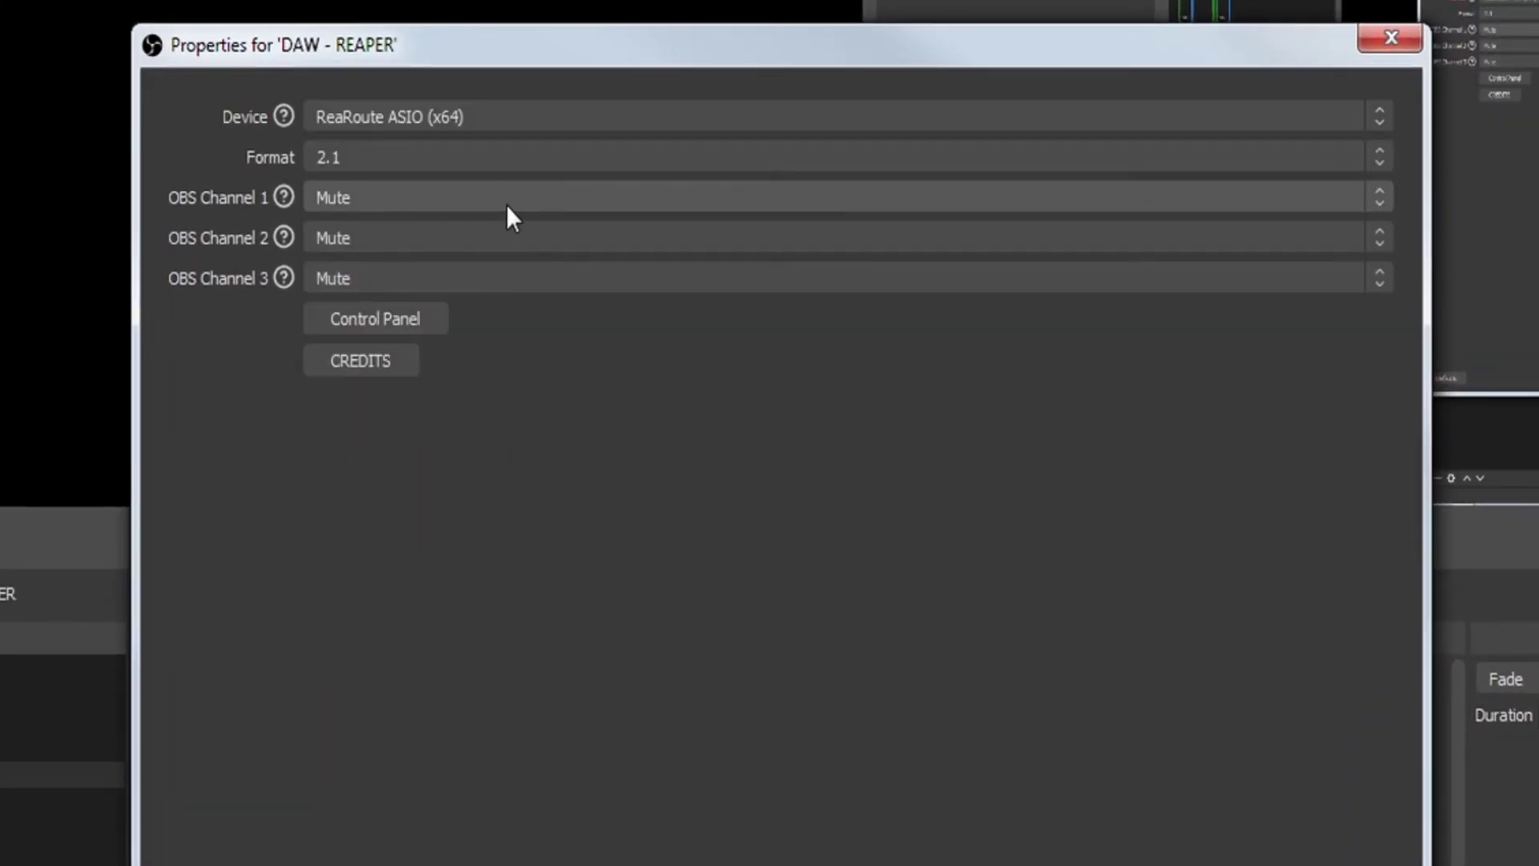
left_click(509, 205)
left_click(513, 242)
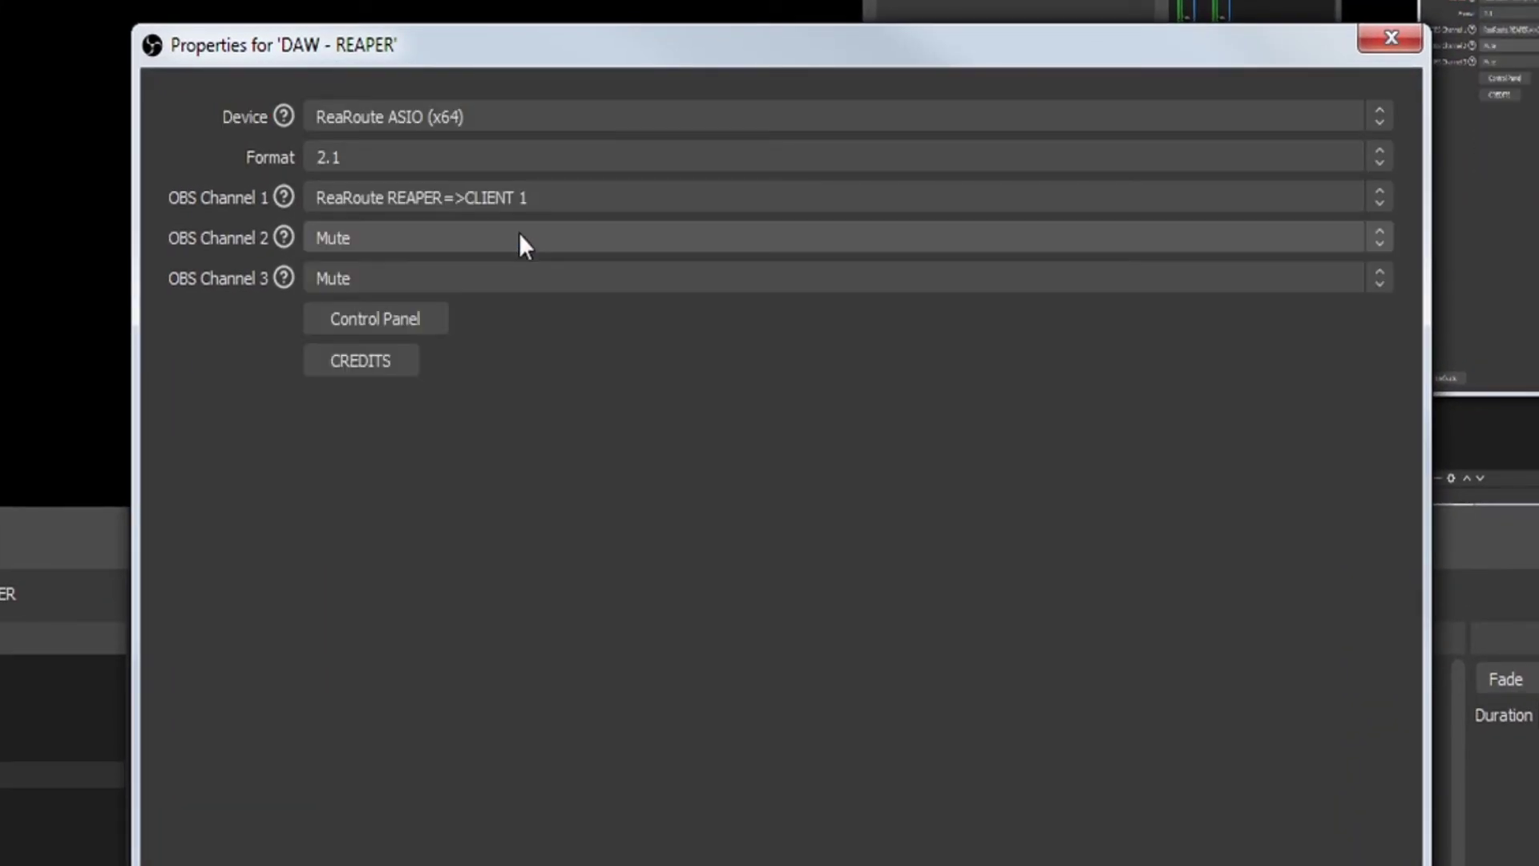
left_click(518, 236)
left_click(527, 301)
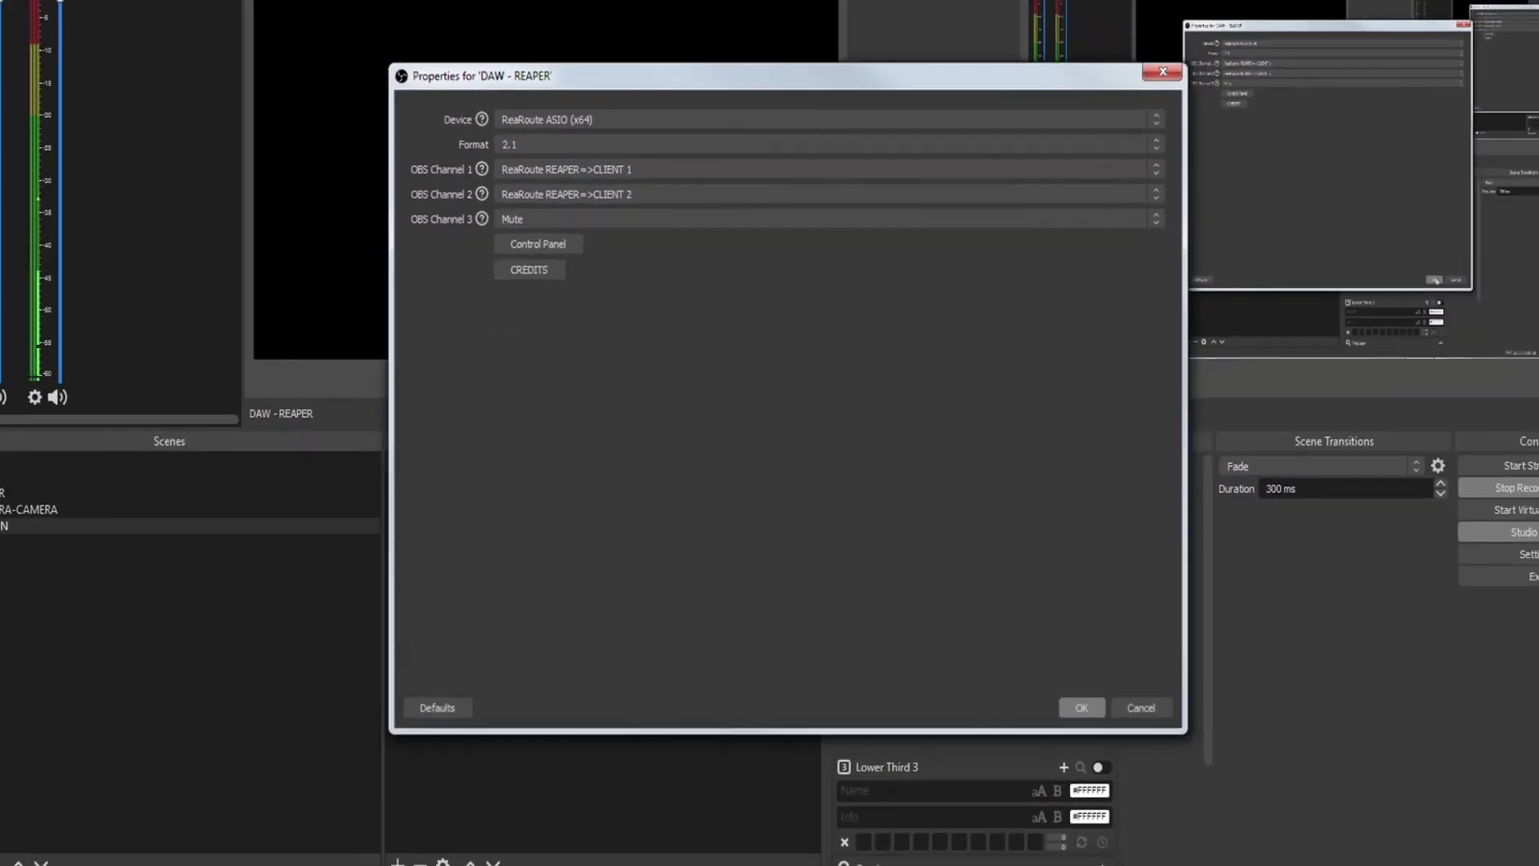
- Confirm the DAW - REAPER source, then open and widen Advanced Audio Properties
left_click(1075, 676)
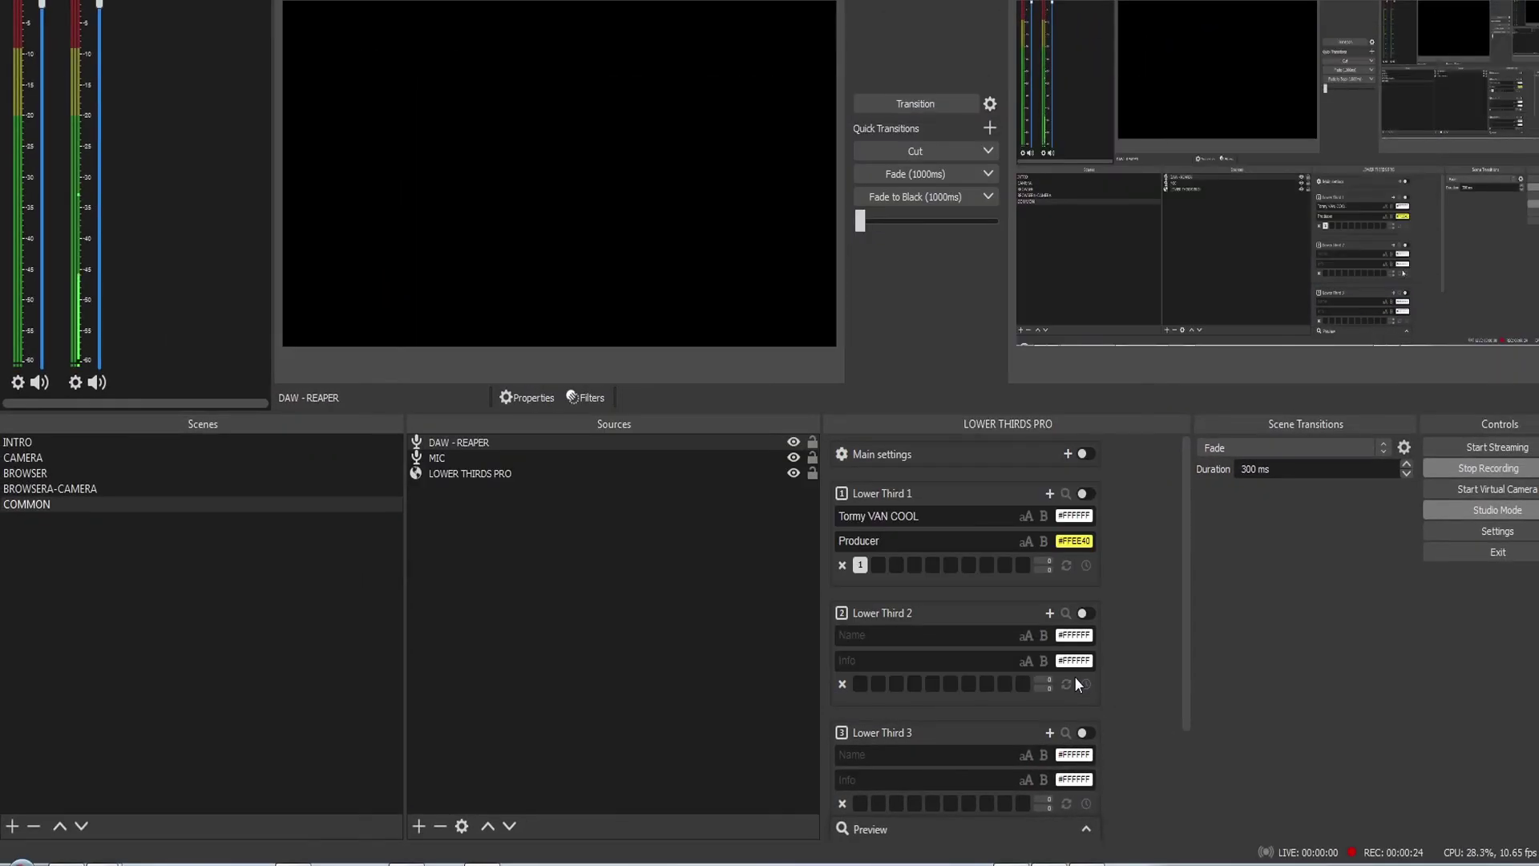
left_click(74, 383)
left_click(118, 609)
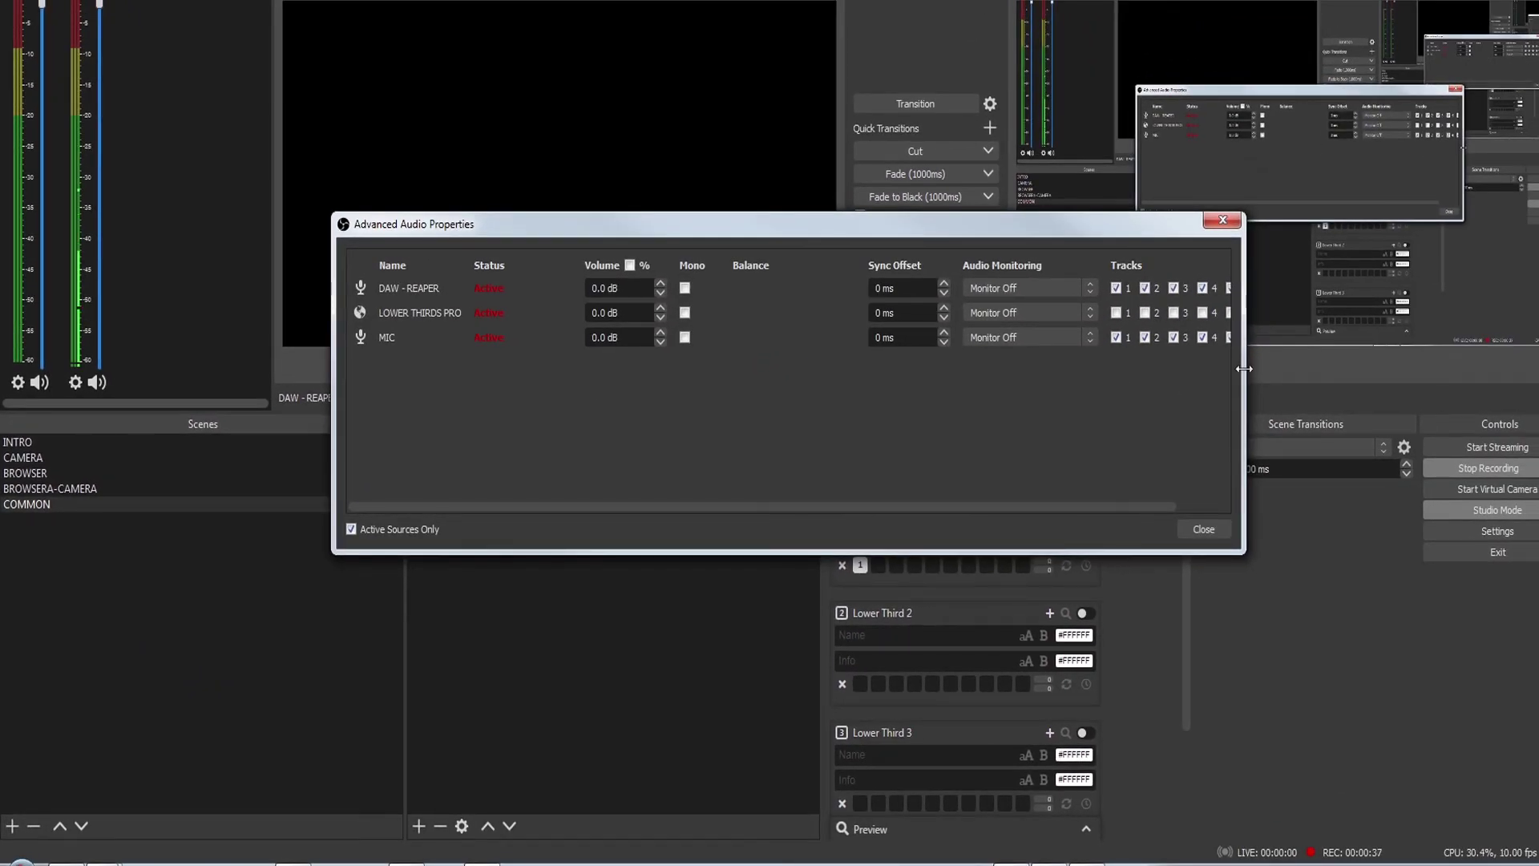
left_click_drag(1236, 366, 1341, 367)
- Remove DAW - REAPER and MIC from tracks 2–6, and turn off mono for MIC
left_click(1301, 289)
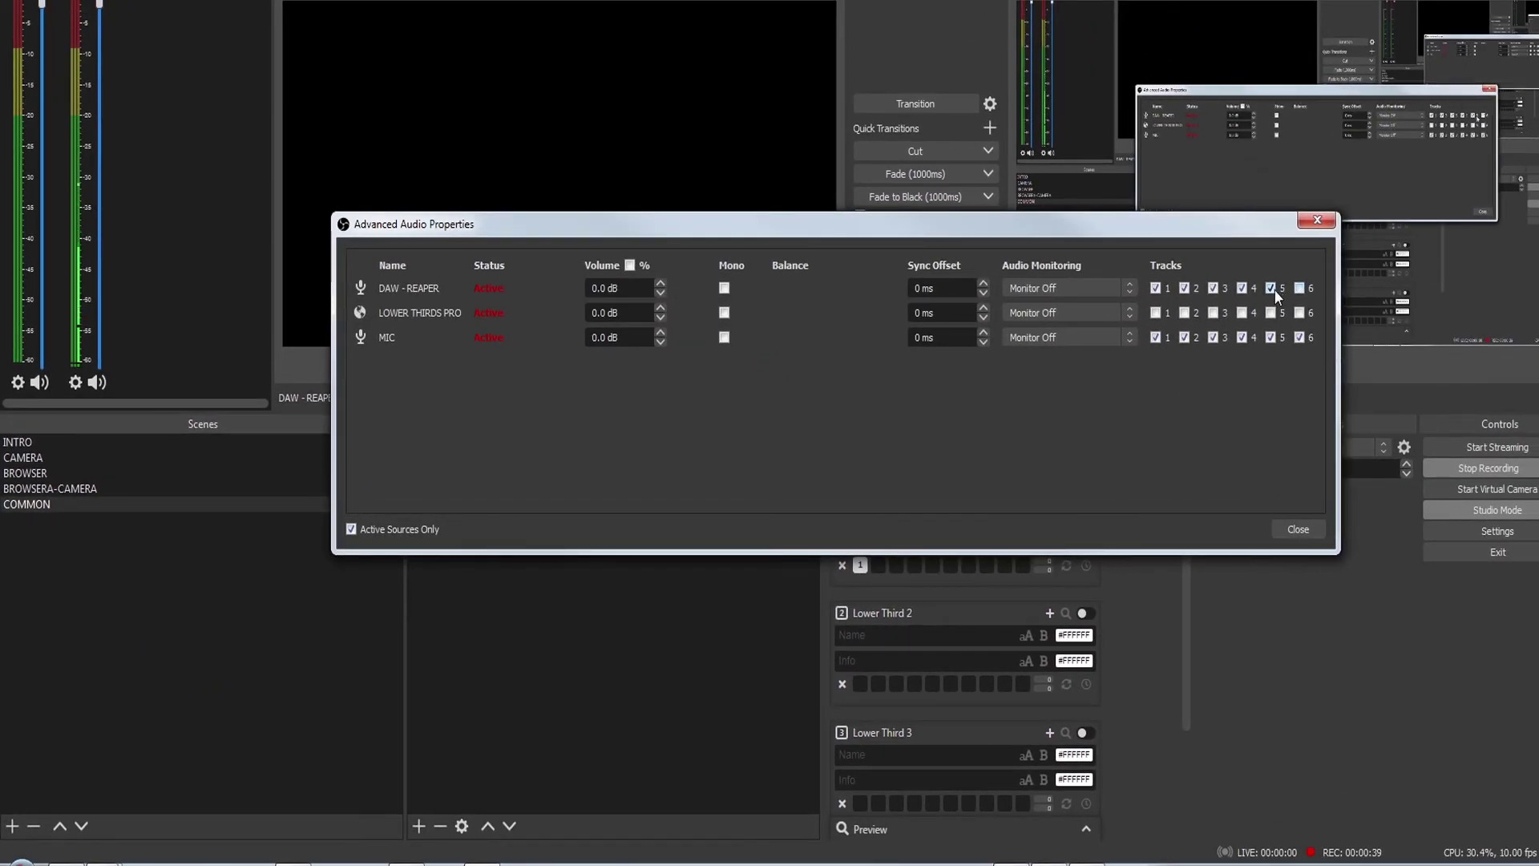
left_click(1272, 288)
left_click(1213, 290)
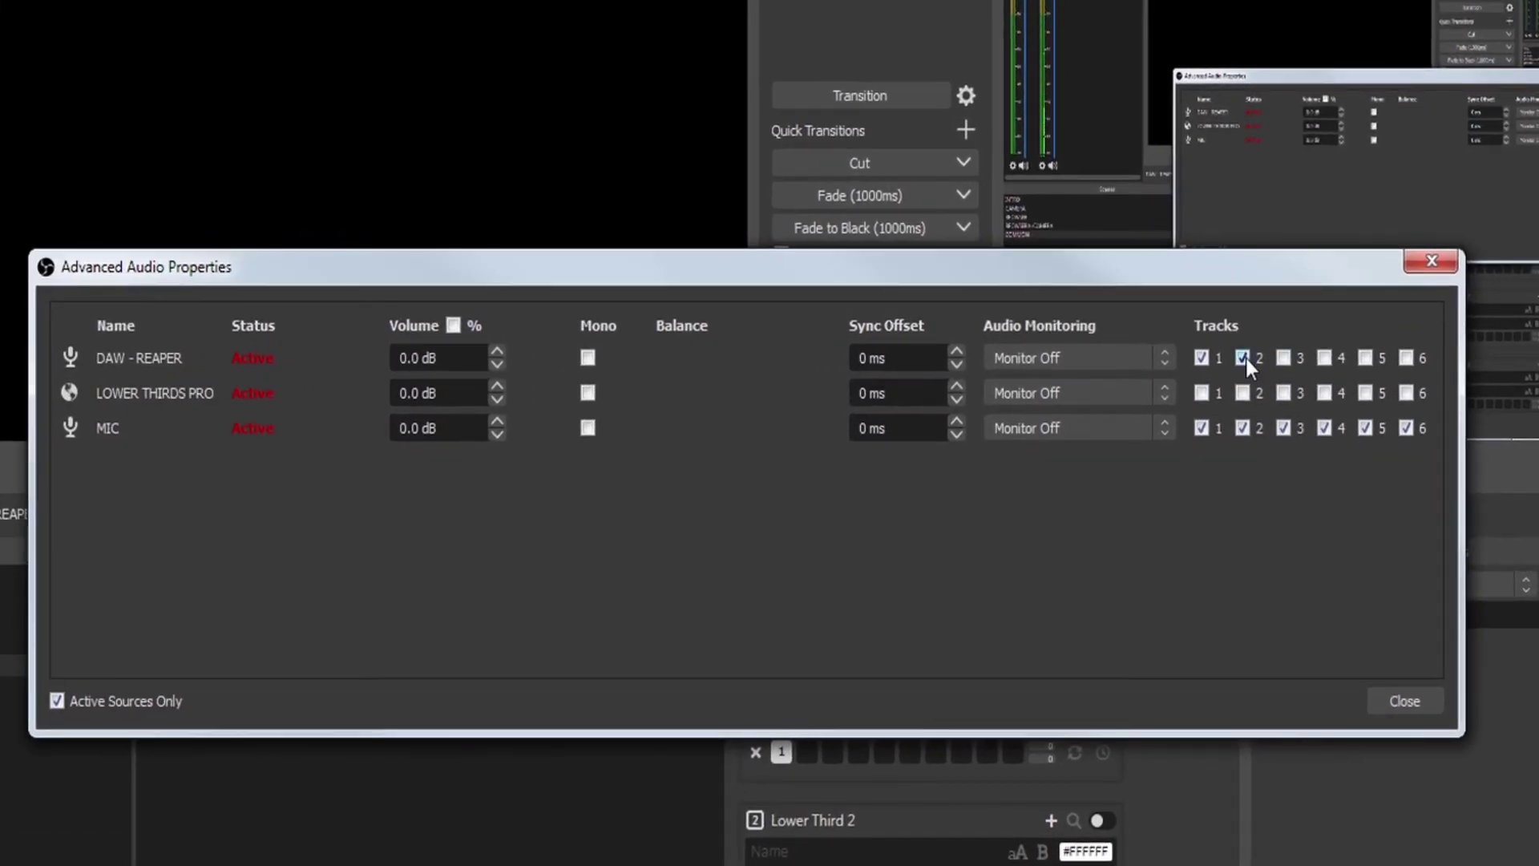
left_click(1243, 429)
left_click(1324, 429)
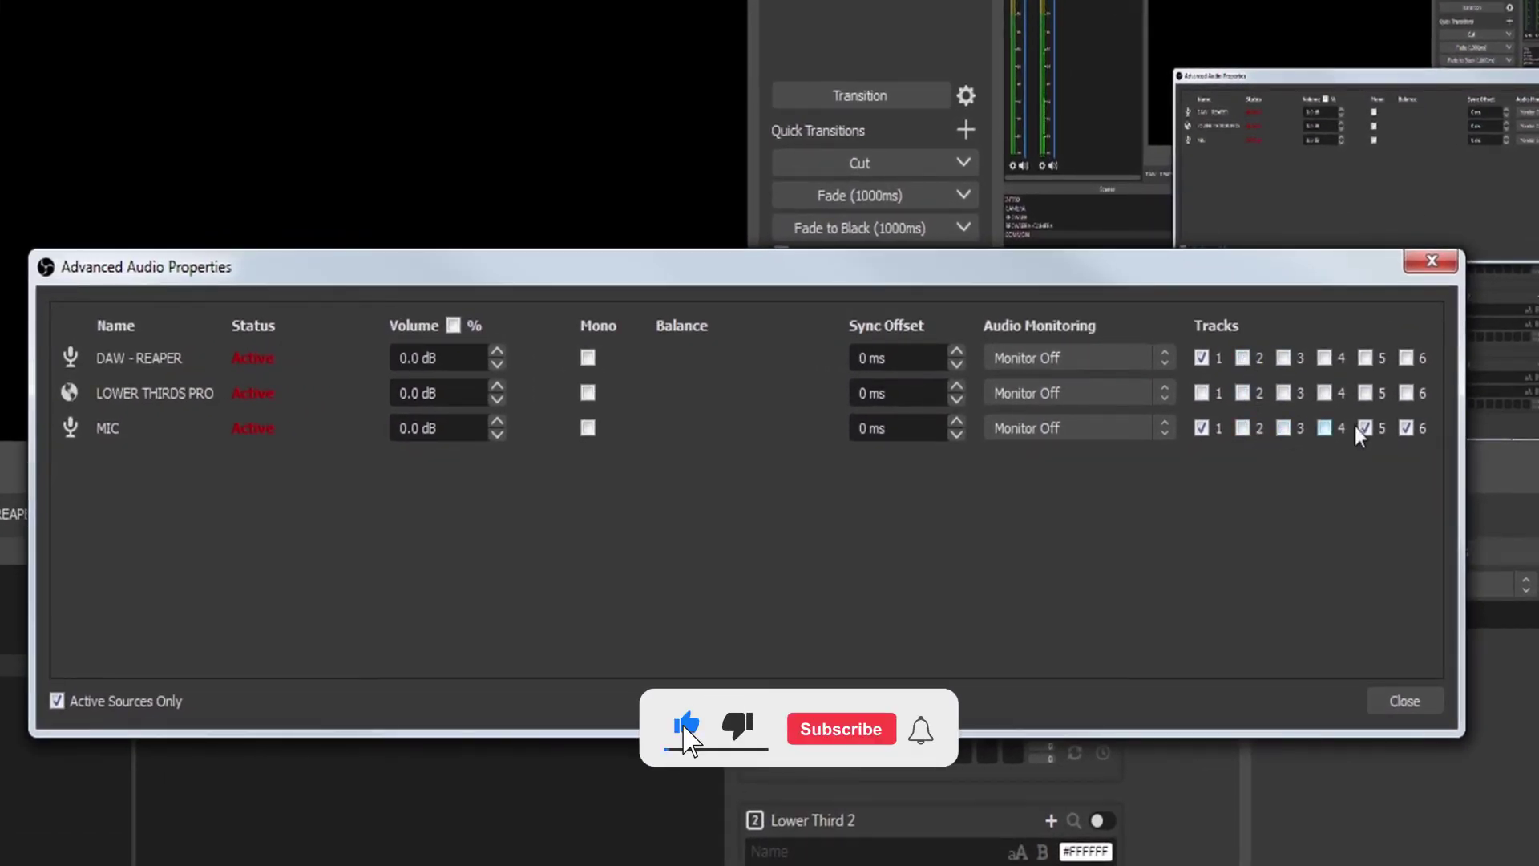
left_click(1383, 429)
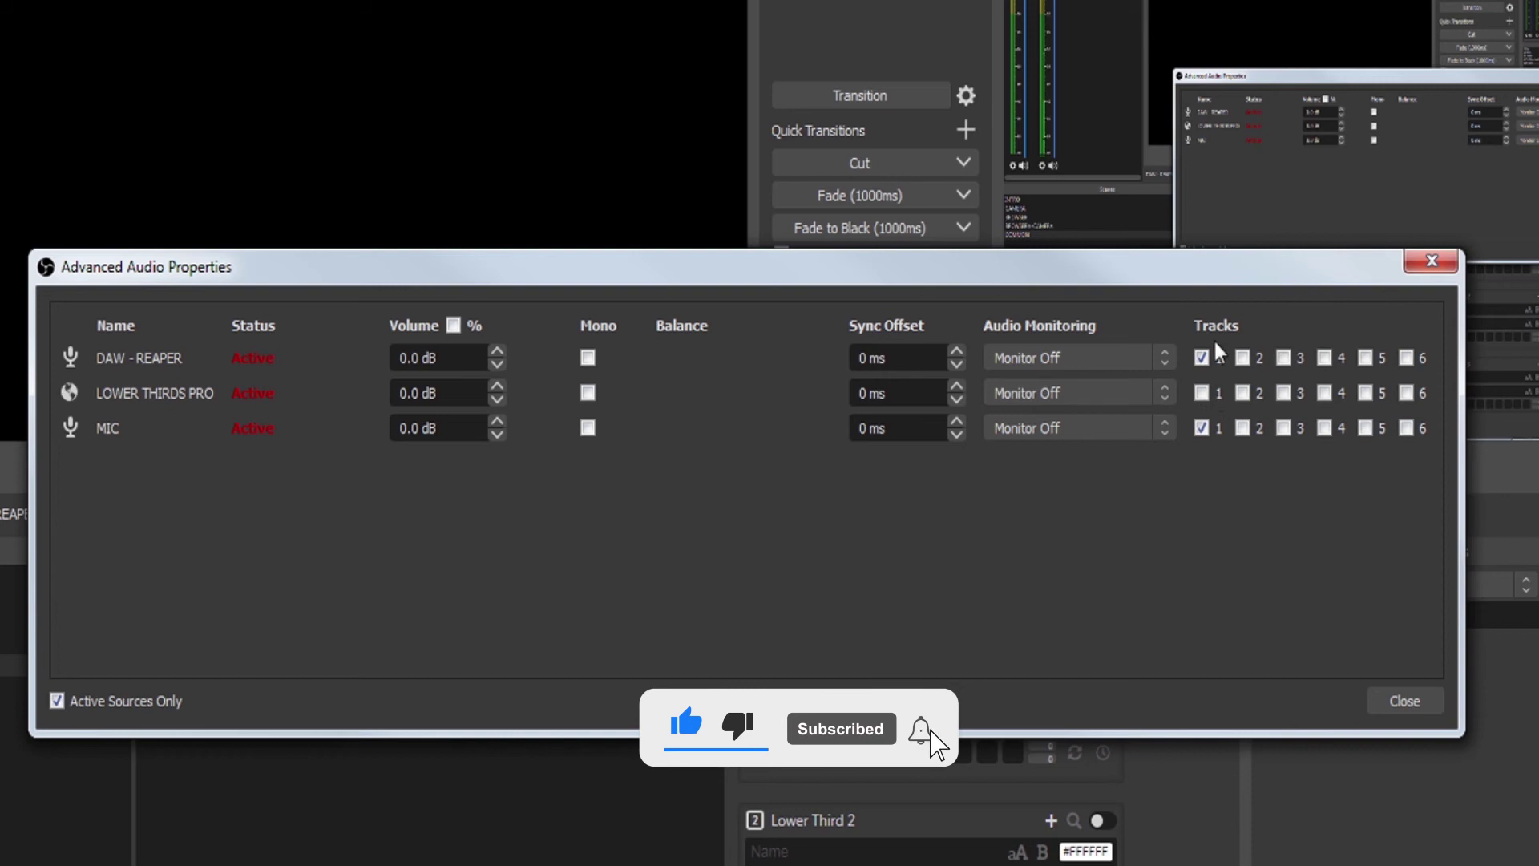
left_click(588, 429)
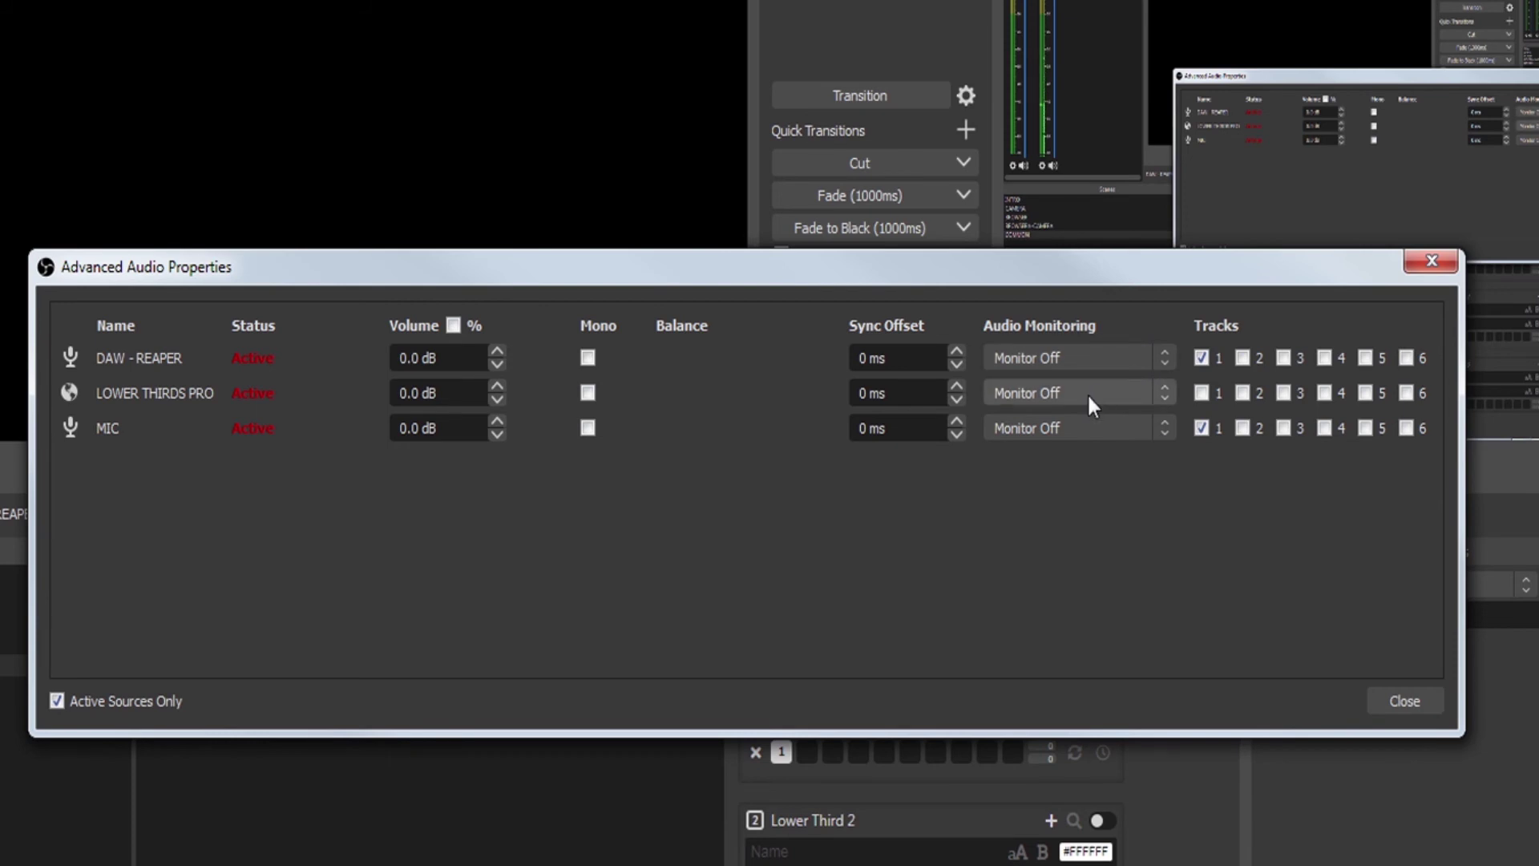
- Try Monitor and Output monitoring for DAW - REAPER and MIC
left_click(1108, 357)
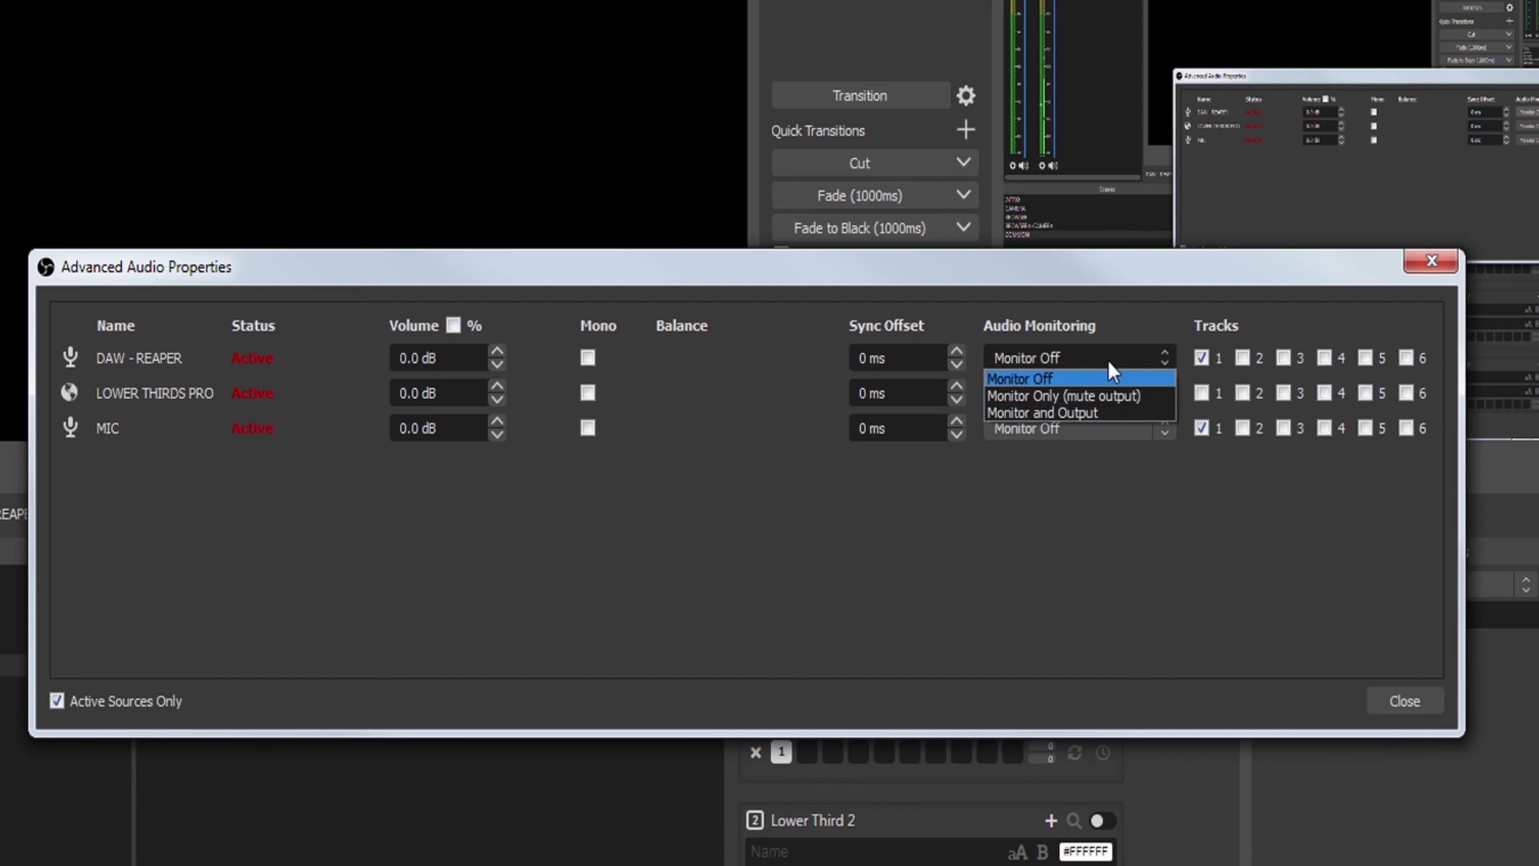
left_click(1094, 411)
left_click(1087, 427)
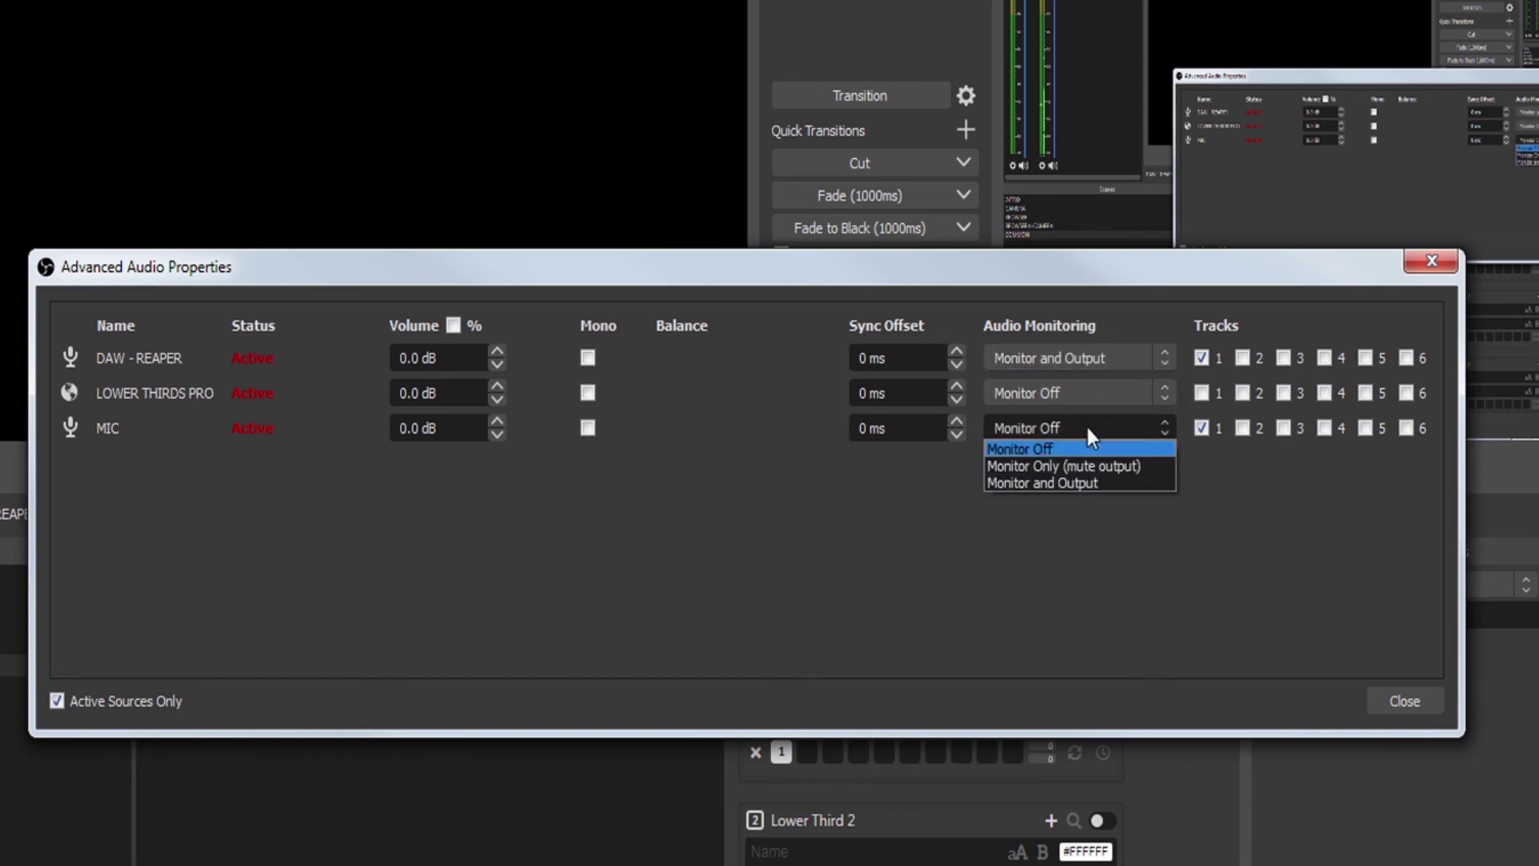
left_click(1075, 484)
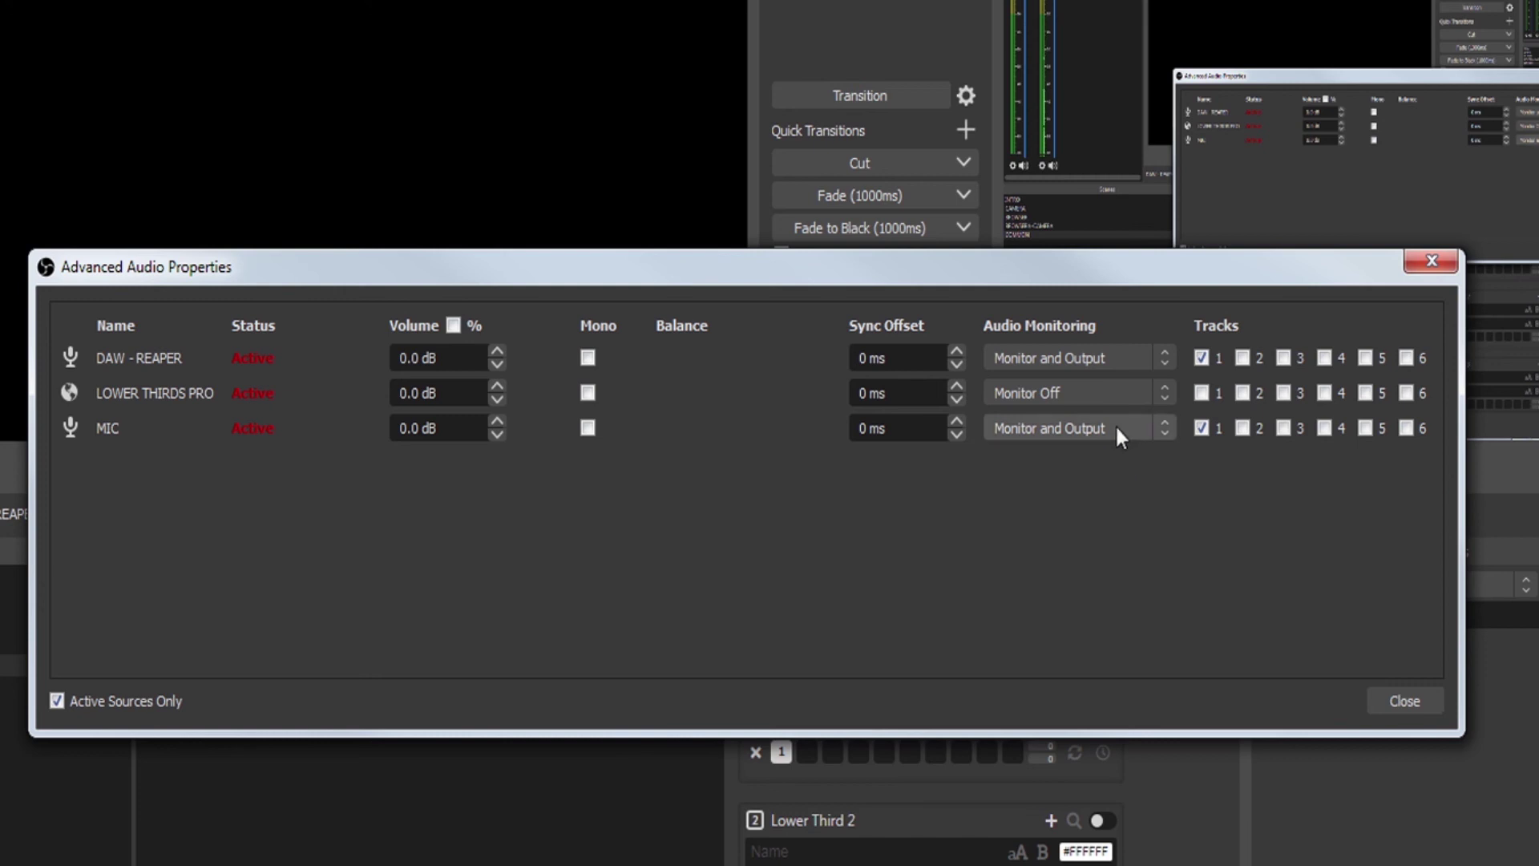
- Return both sources to Monitor Off and close Advanced Audio Properties
left_click(1115, 427)
left_click(1082, 448)
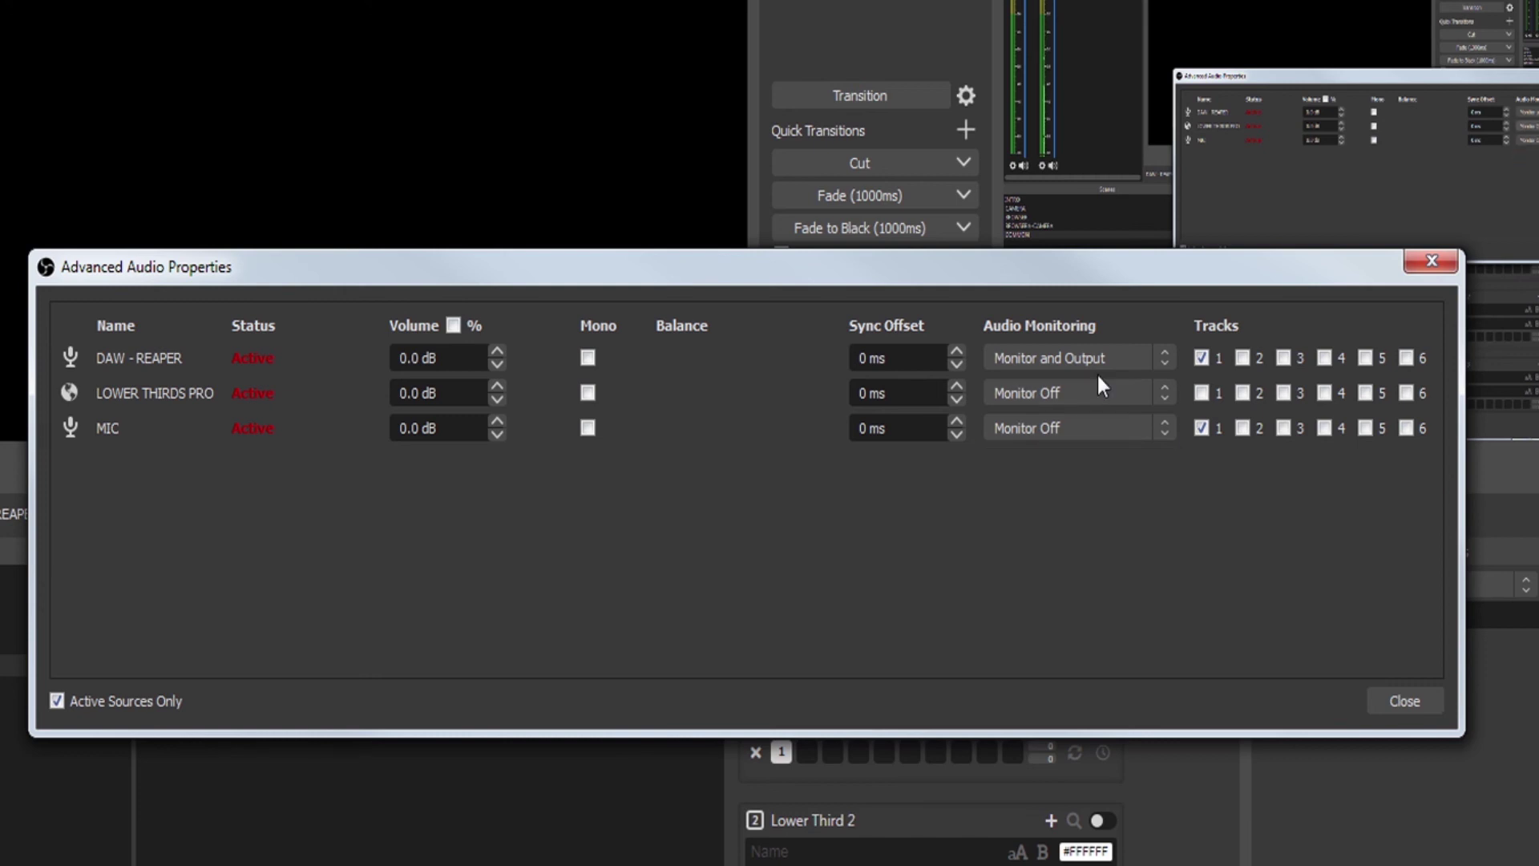
left_click(1100, 358)
left_click(1096, 372)
left_click(1396, 703)
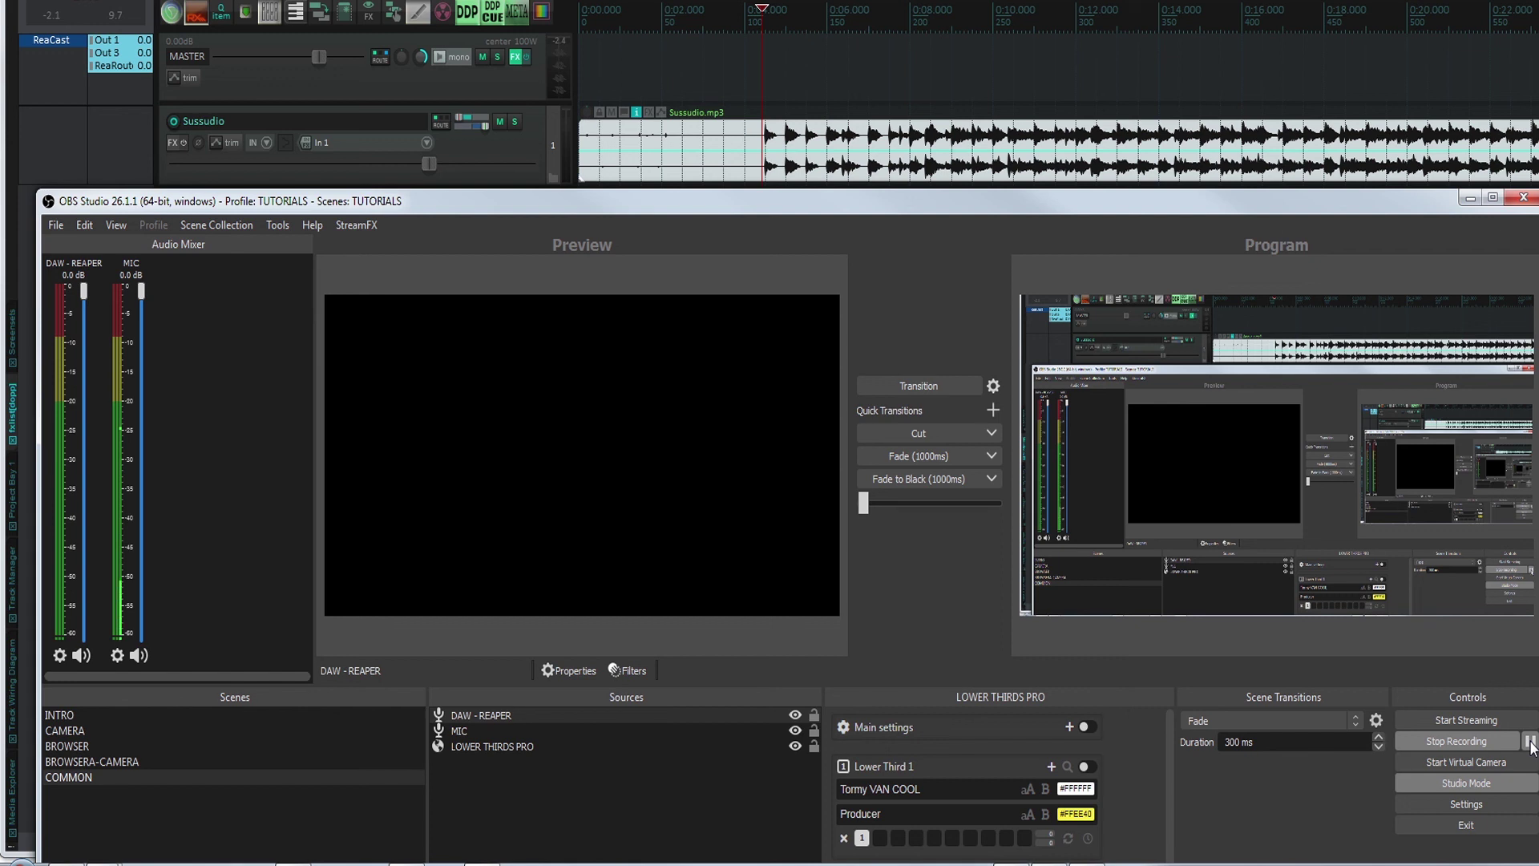
key("space")
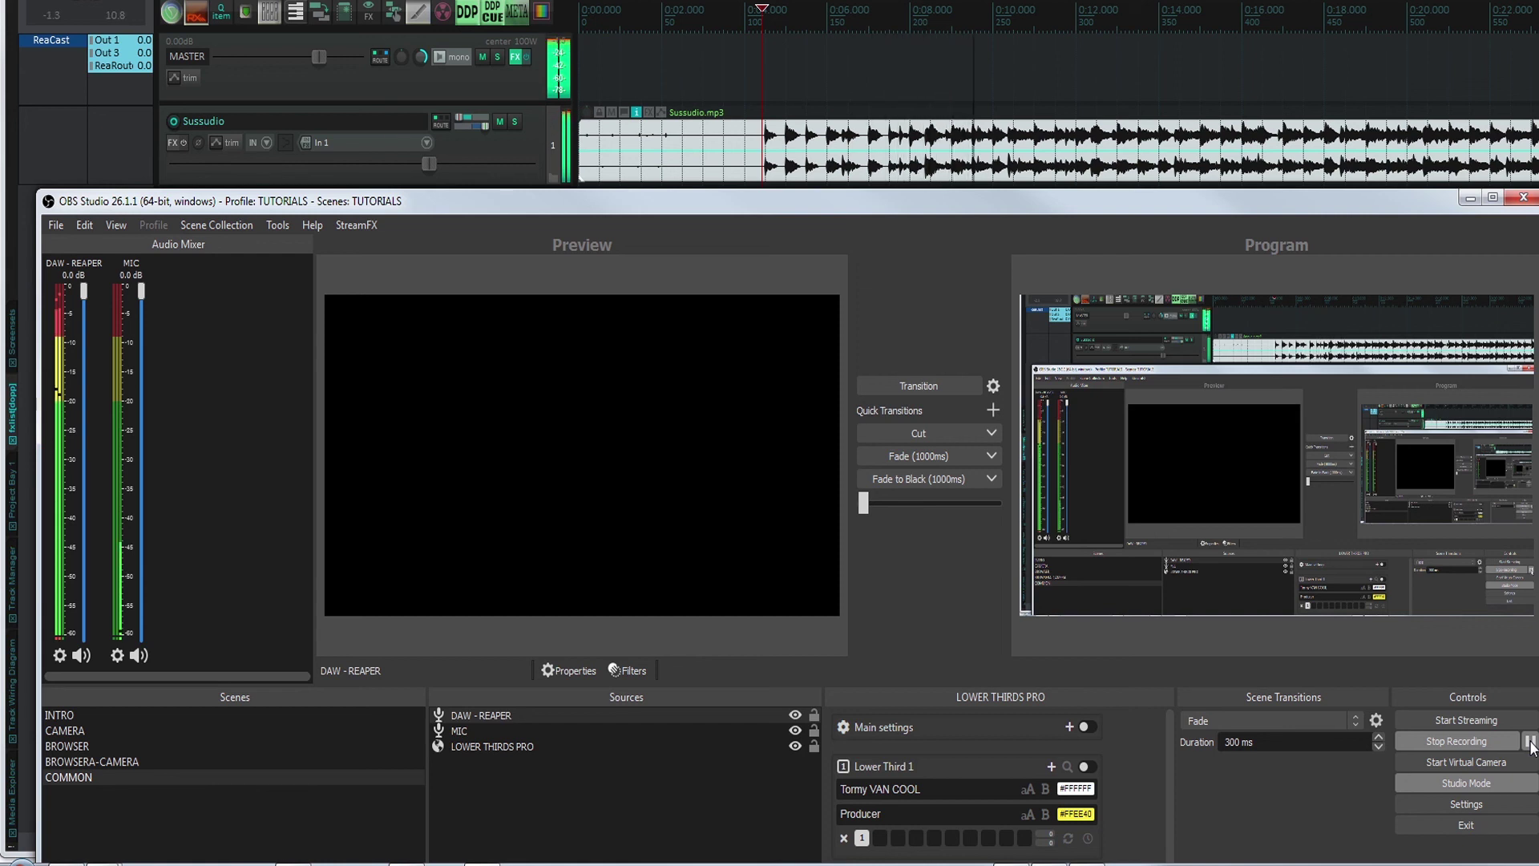
key("space")
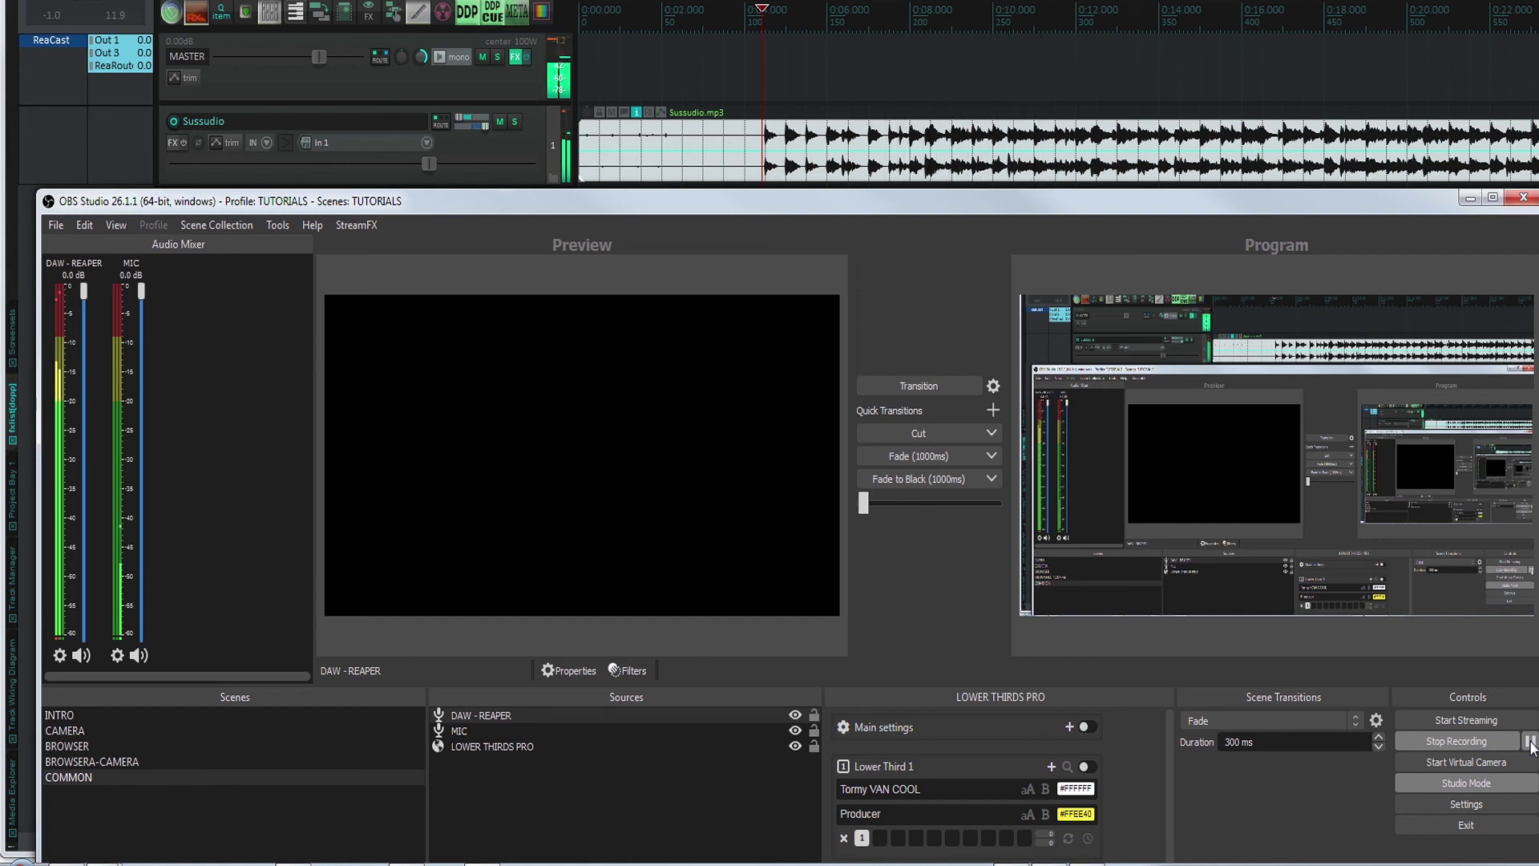